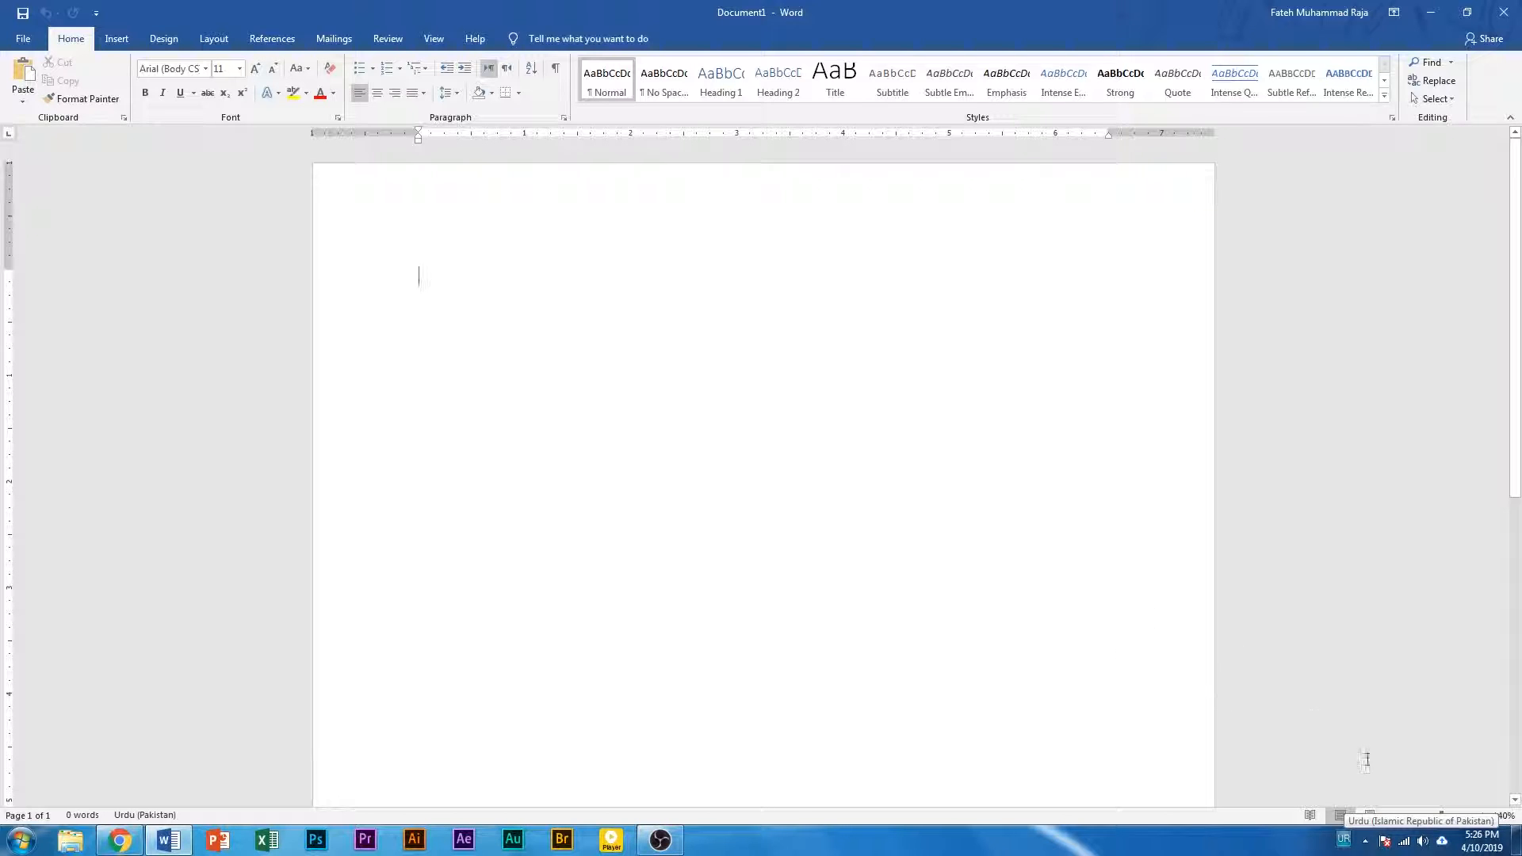
# Set the blank document's paragraph direction to right-to-left
pyautogui.click(581, 291)
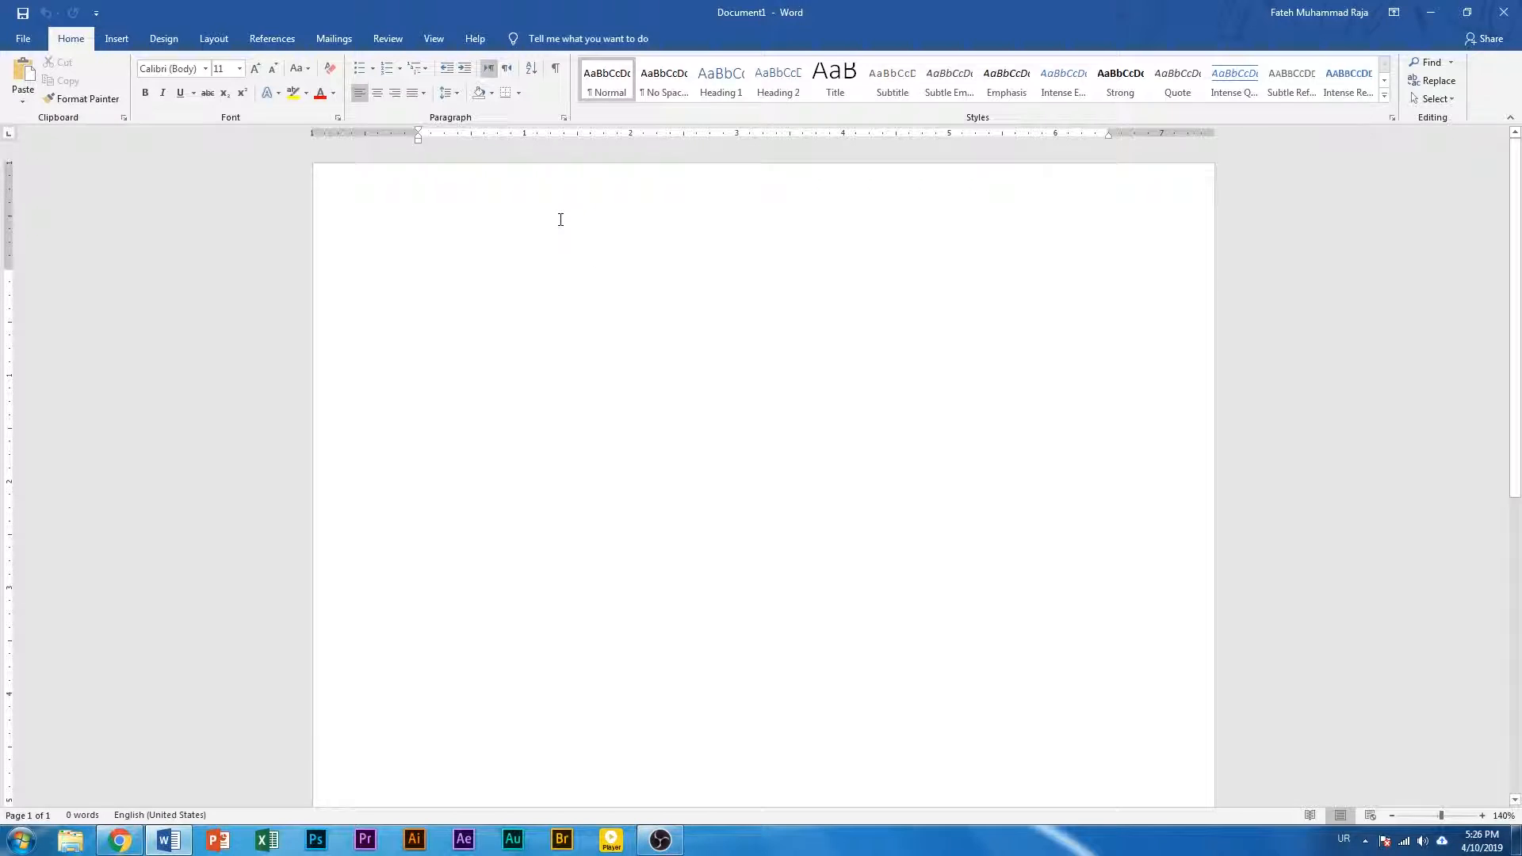
pyautogui.click(495, 70)
pyautogui.click(506, 71)
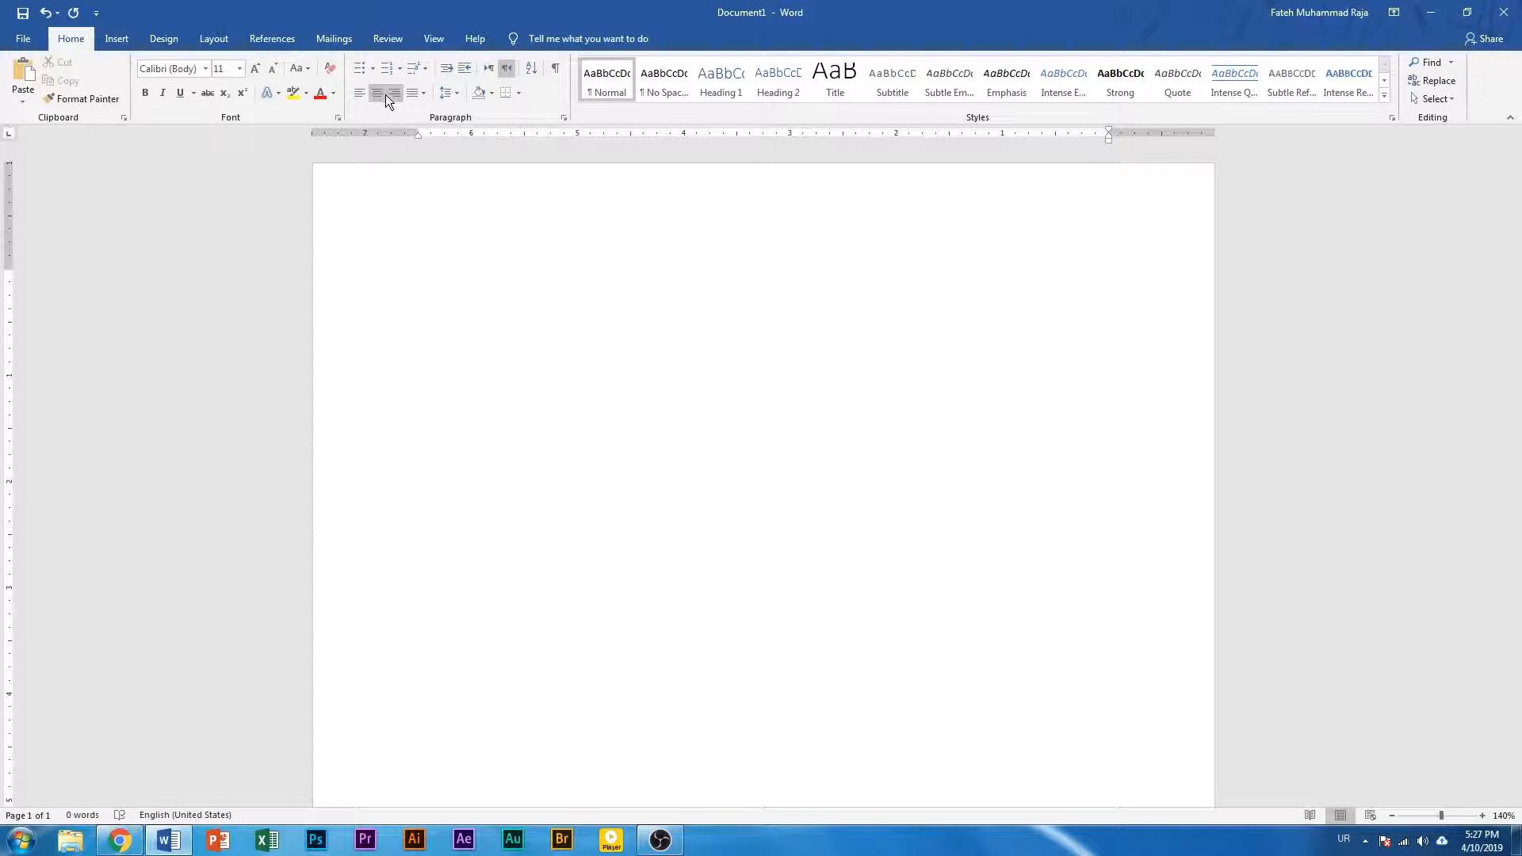
pyautogui.click(488, 70)
pyautogui.click(394, 94)
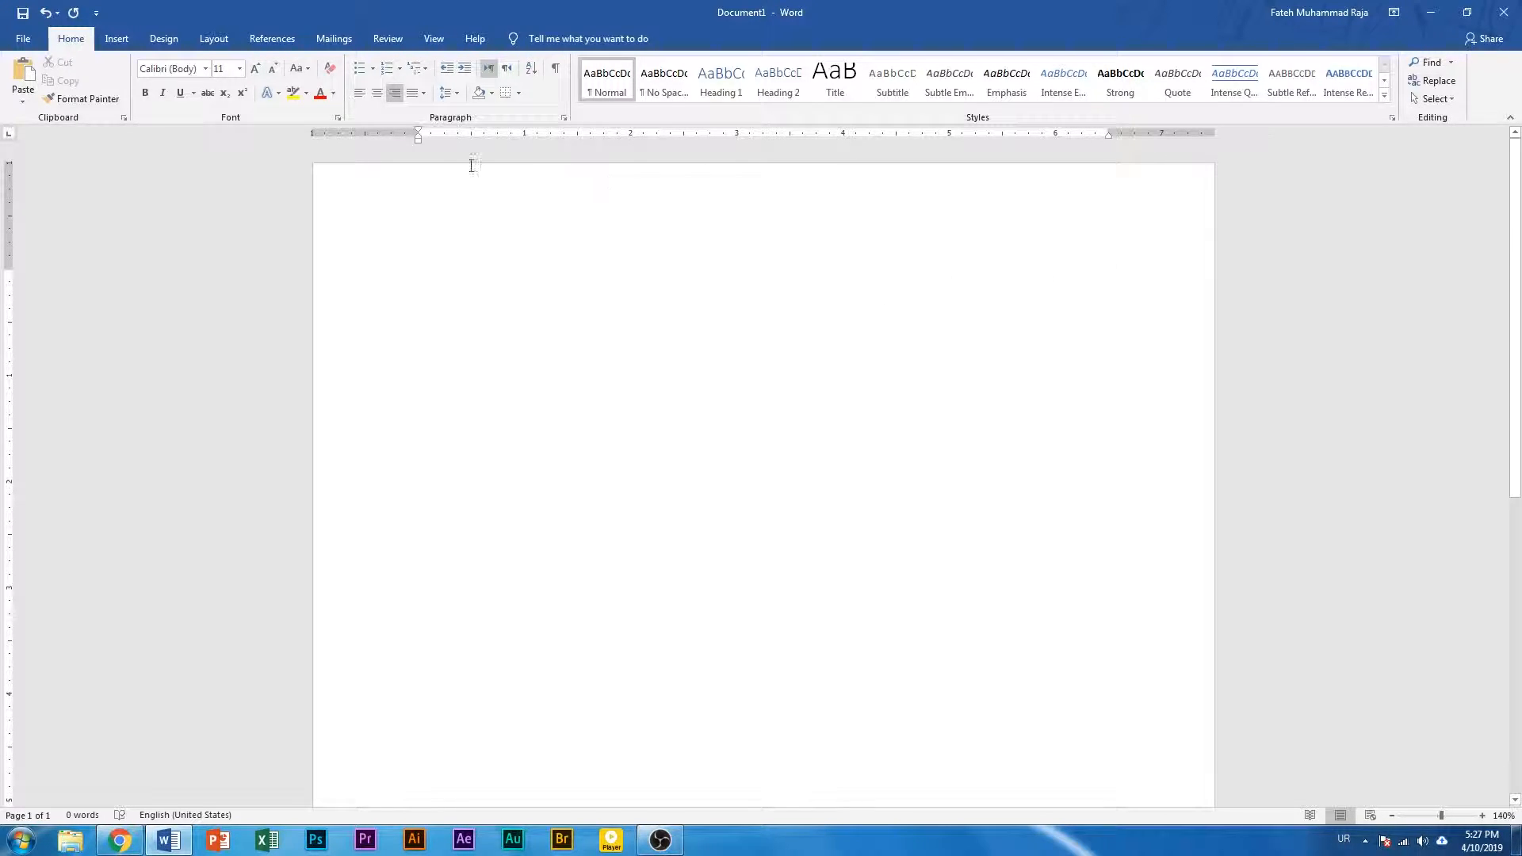
pyautogui.click(356, 94)
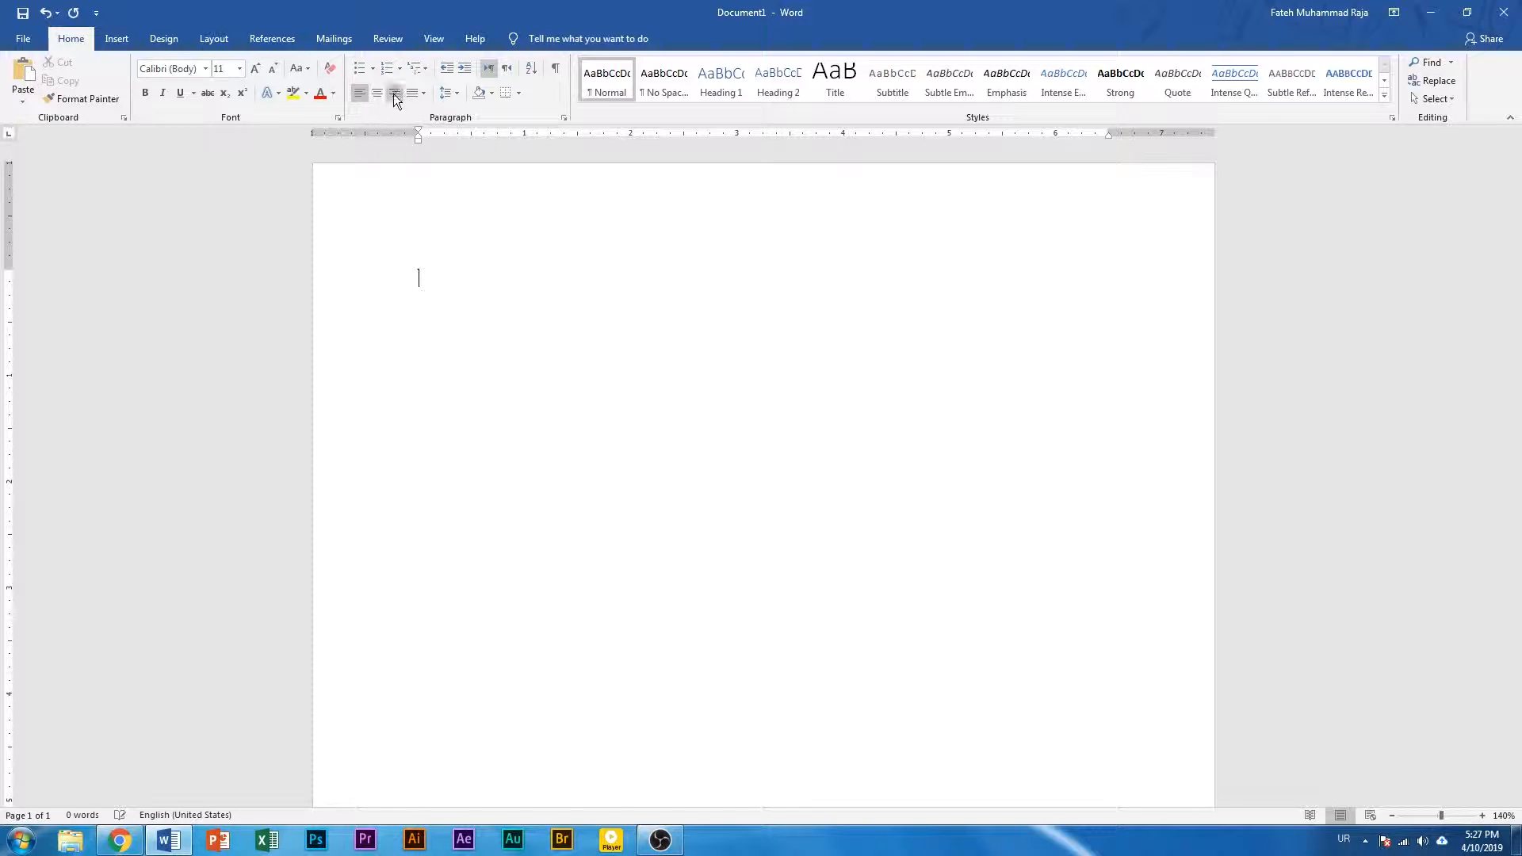
pyautogui.click(510, 70)
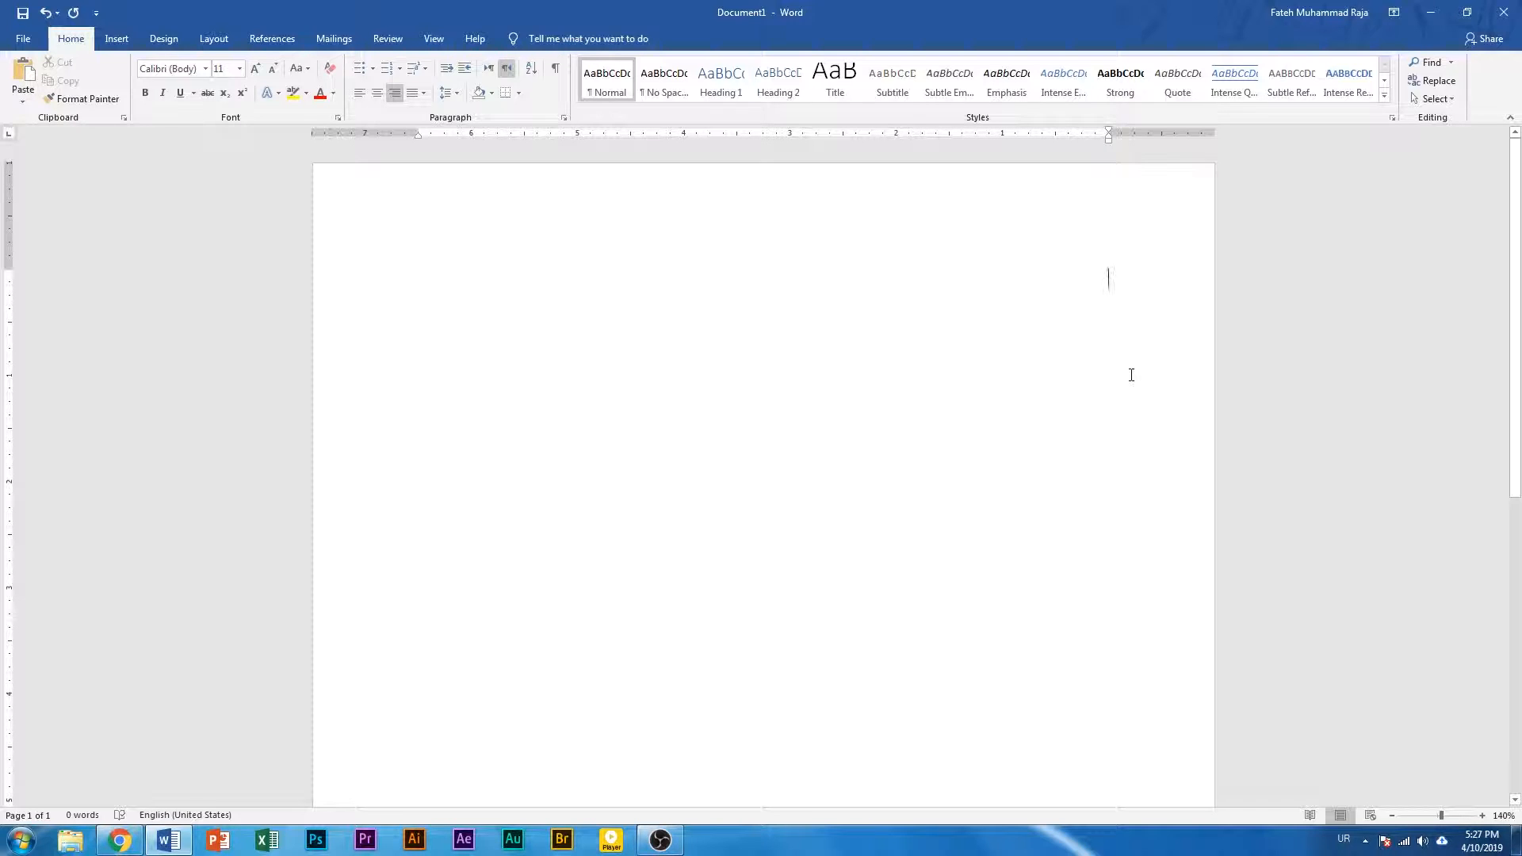
# Try out single Urdu letters such as ا, ت, ہ, ں, ٹ and ڈ on the empty line, deleting each one
pyautogui.write('ا')
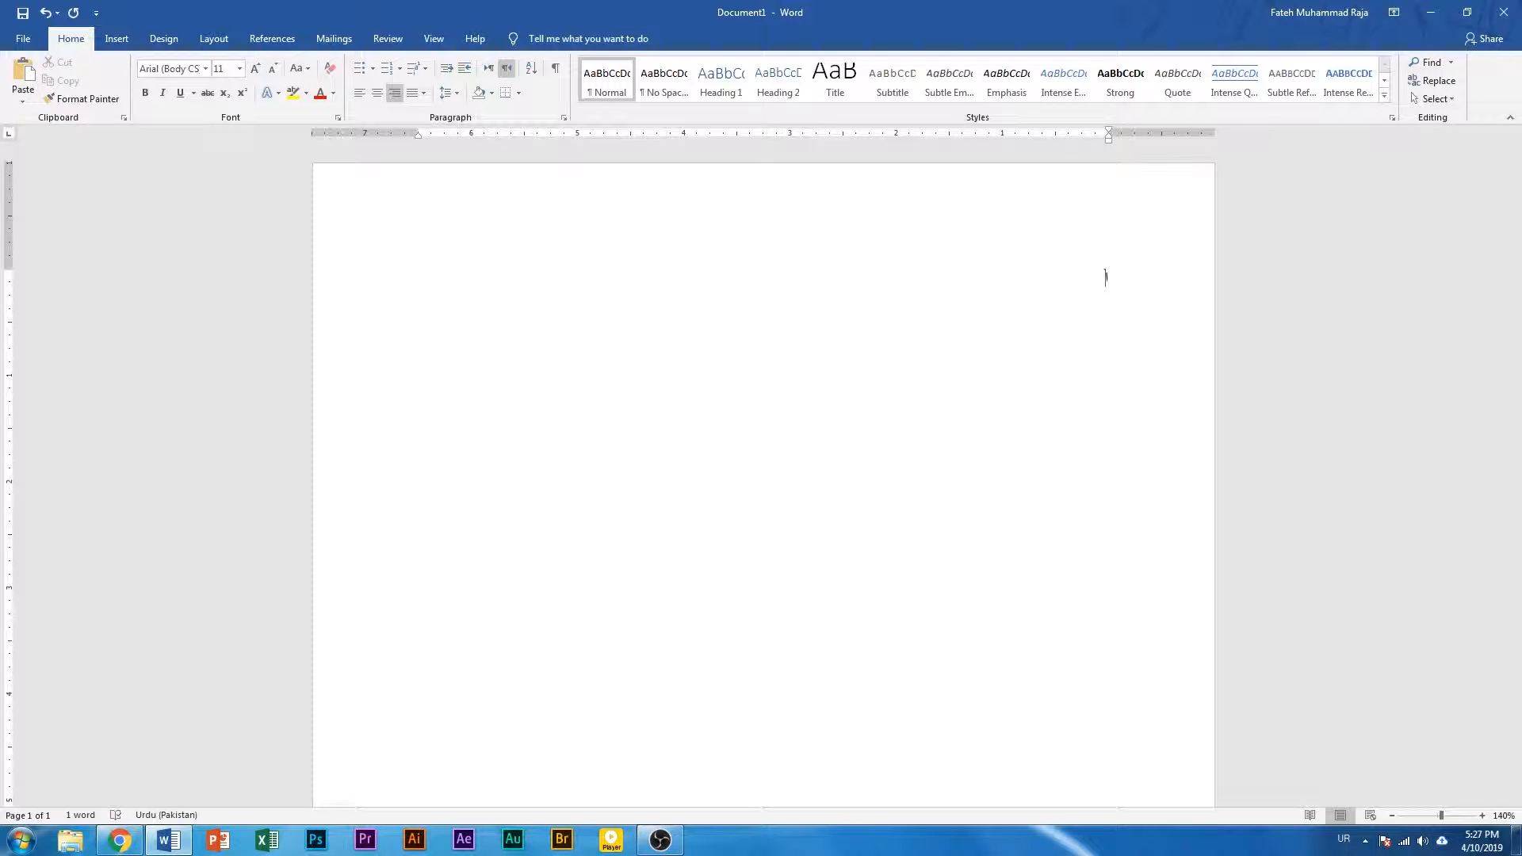
pyautogui.press('BackSpace')
pyautogui.write('ا')
pyautogui.press('BackSpace')
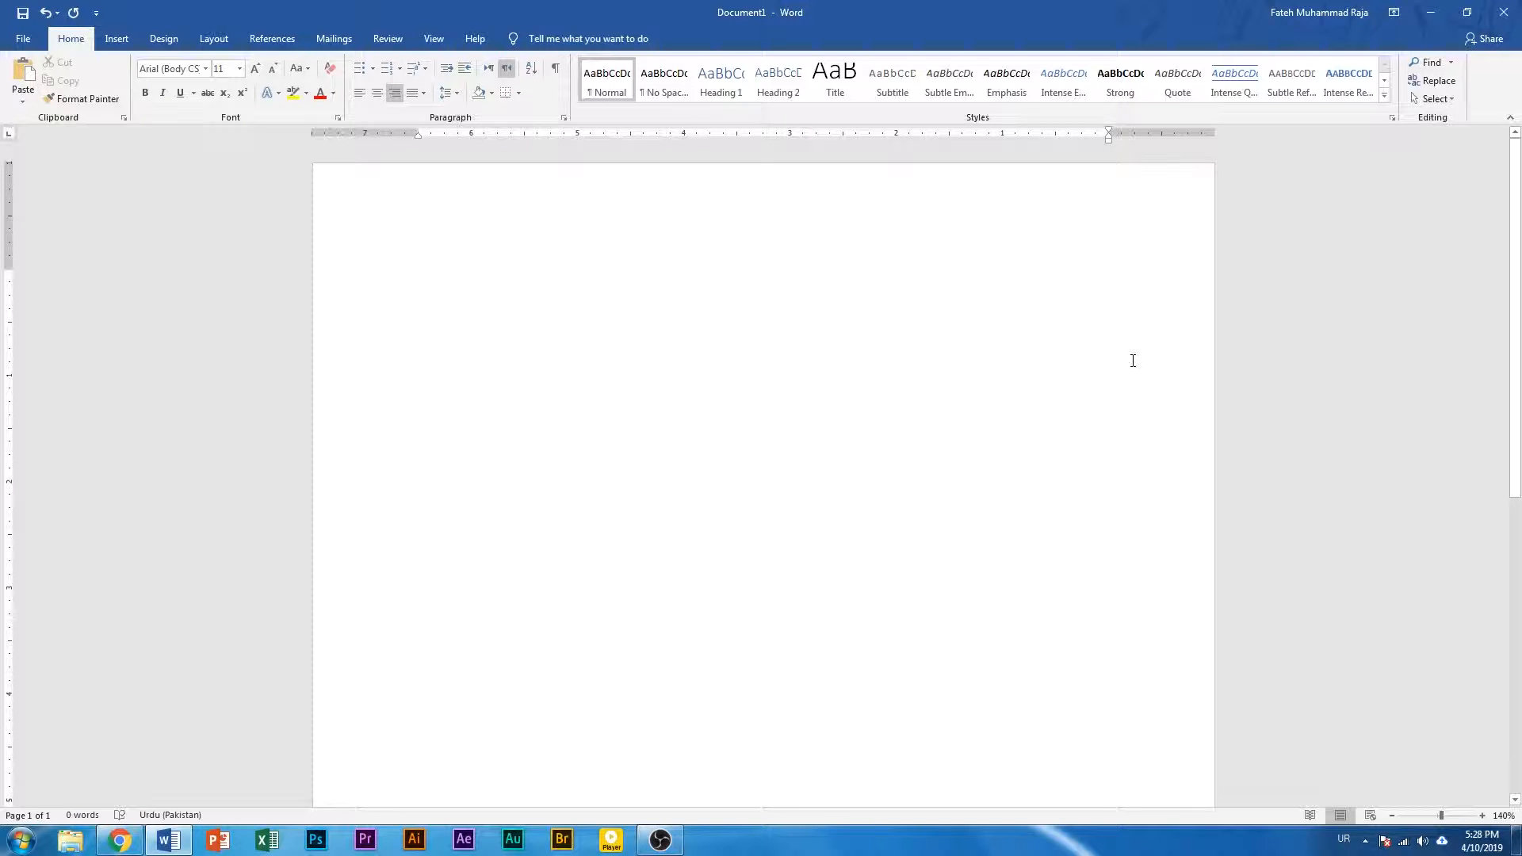
pyautogui.write('ت')
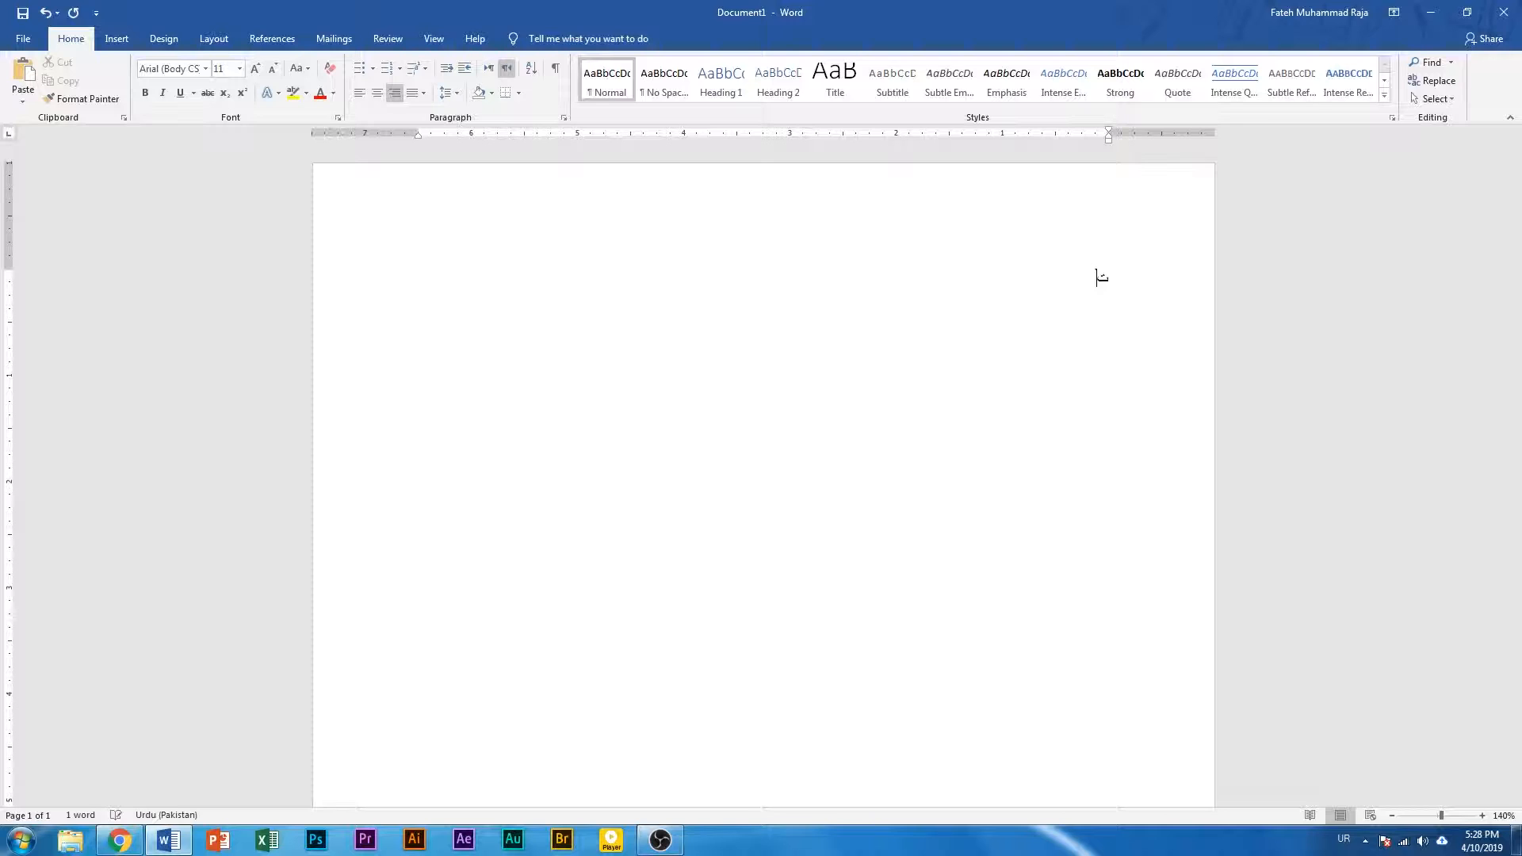
pyautogui.press('BackSpace')
pyautogui.write('ہ')
pyautogui.press('BackSpace')
pyautogui.write('ں')
pyautogui.press('BackSpace')
pyautogui.write('ٹ')
pyautogui.press('BackSpace')
pyautogui.write('ڈ')
pyautogui.press('BackSpace')
pyautogui.write('ڈ')
pyautogui.press('BackSpace')
pyautogui.write('ڈ')
pyautogui.press('BackSpace')
# Write the Urdu heading "ریاستوں کا الحاق" on the first line
pyautogui.write('د')
pyautogui.write('ں')
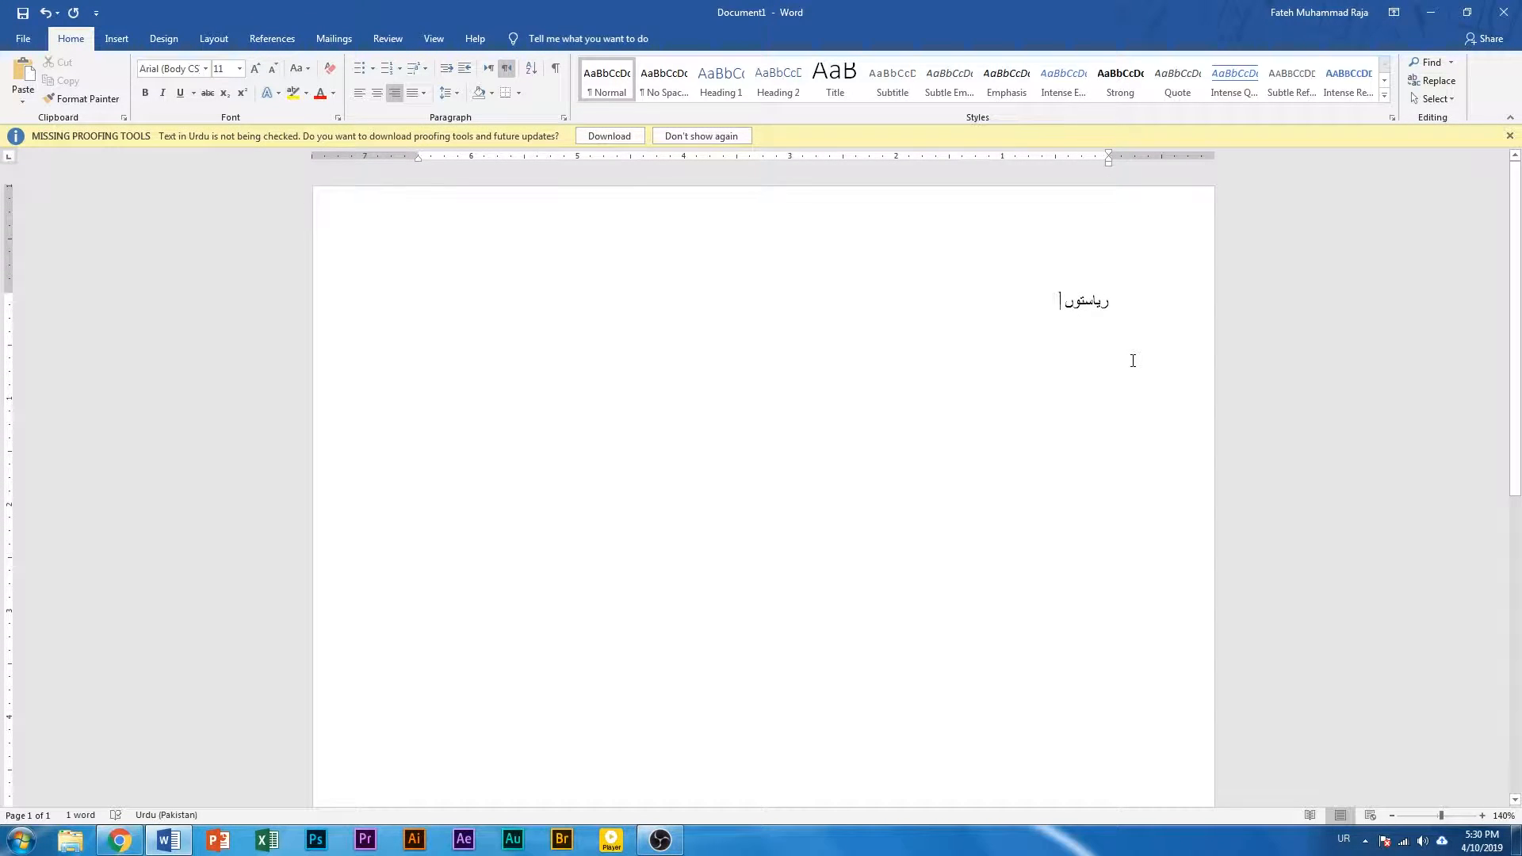
pyautogui.write(' کا ال')
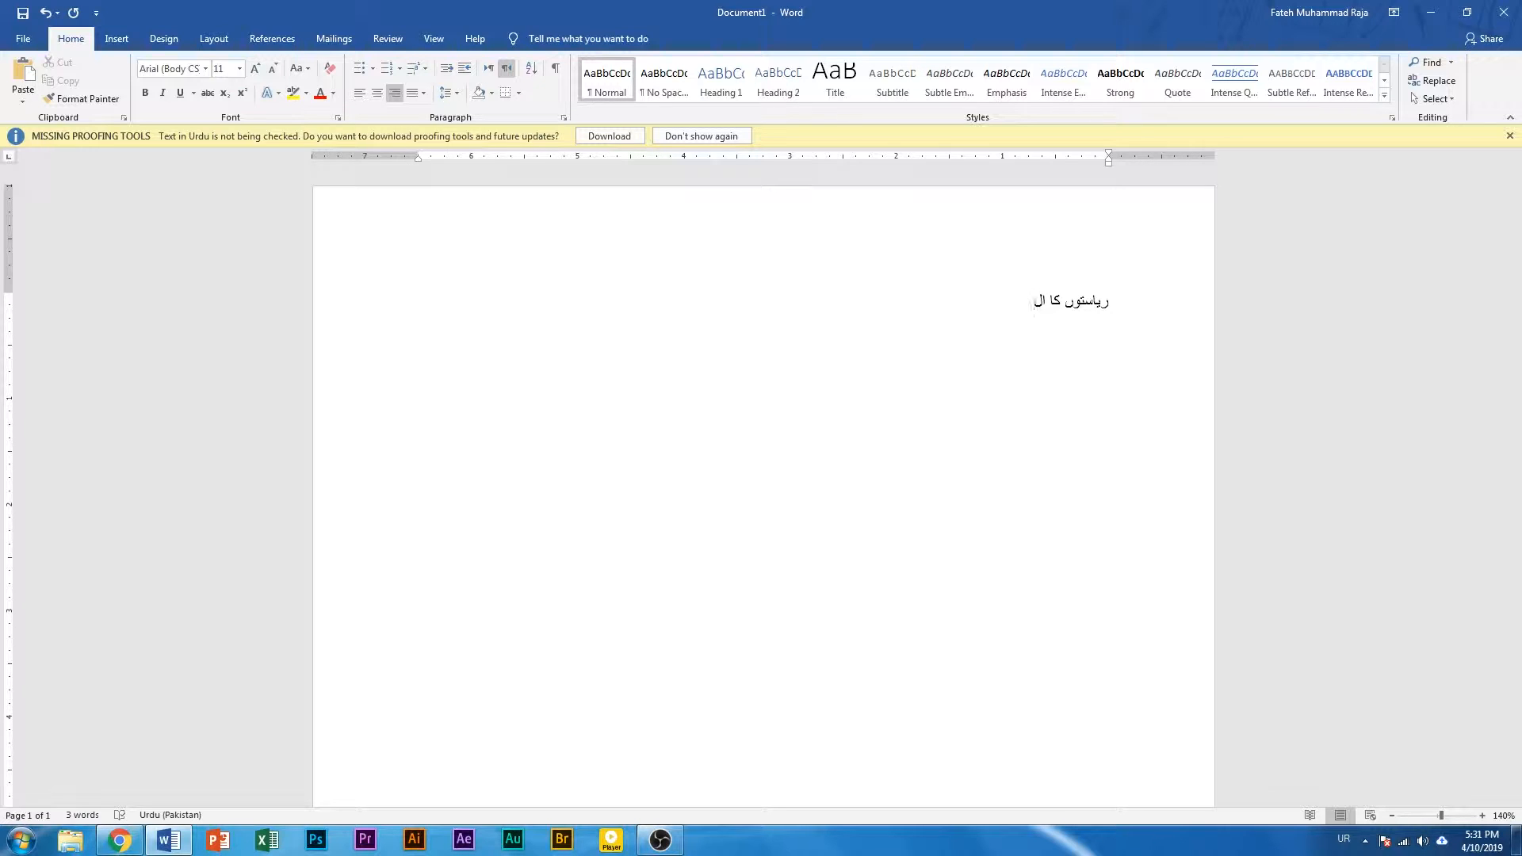
pyautogui.write('ح')
pyautogui.press('BackSpace')
pyautogui.write('حاق')
# Enlarge the Urdu heading to 18 pt and centre it on the page
pyautogui.moveTo(1017, 301); pyautogui.dragTo(1118, 300)
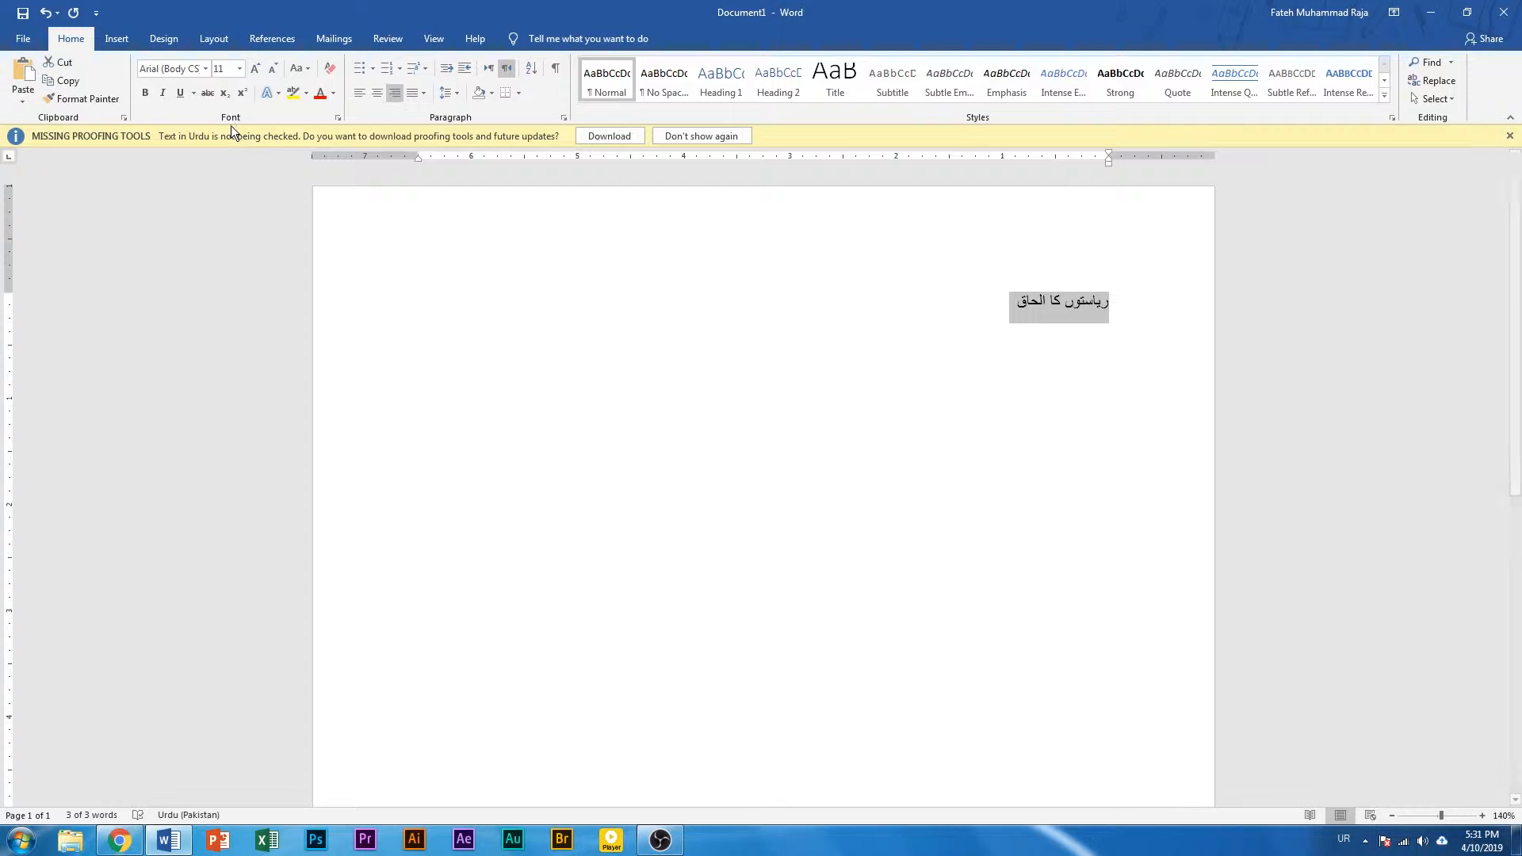
pyautogui.click(255, 74)
pyautogui.click(256, 75)
pyautogui.click(255, 75)
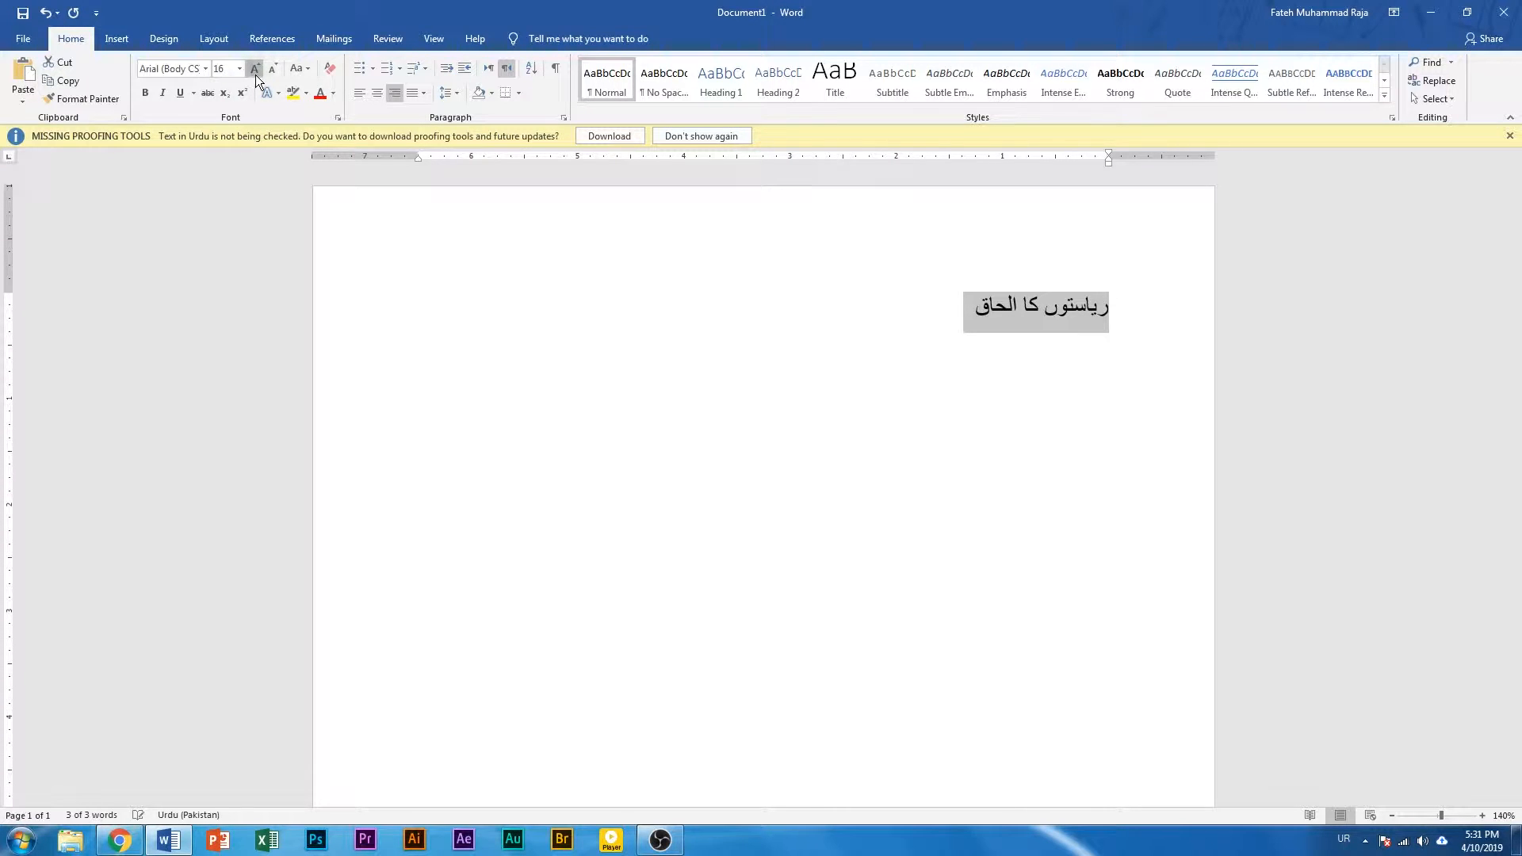
pyautogui.click(256, 74)
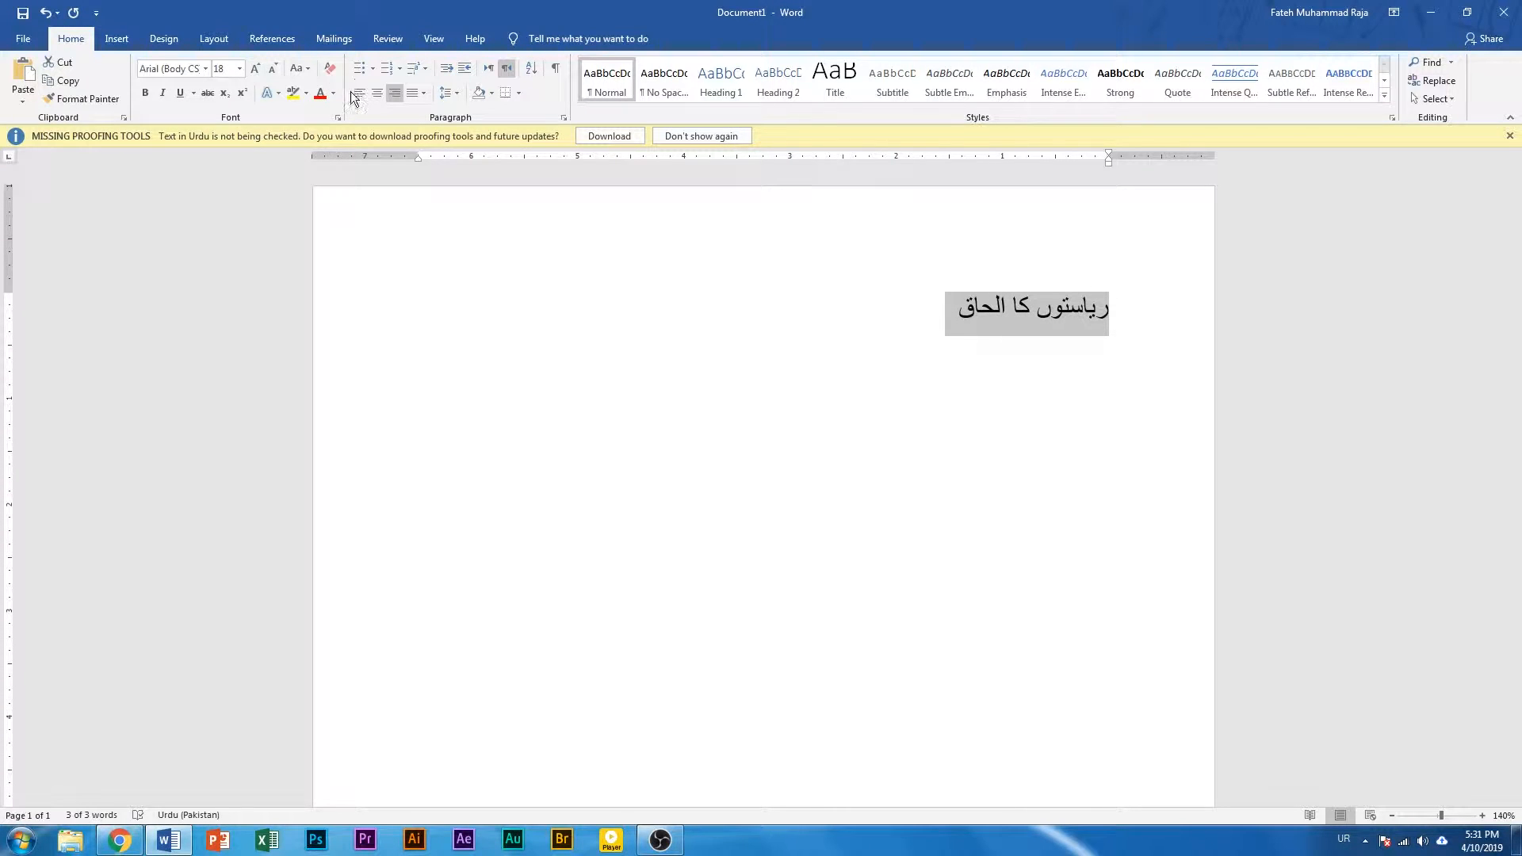
pyautogui.click(378, 93)
pyautogui.click(686, 313)
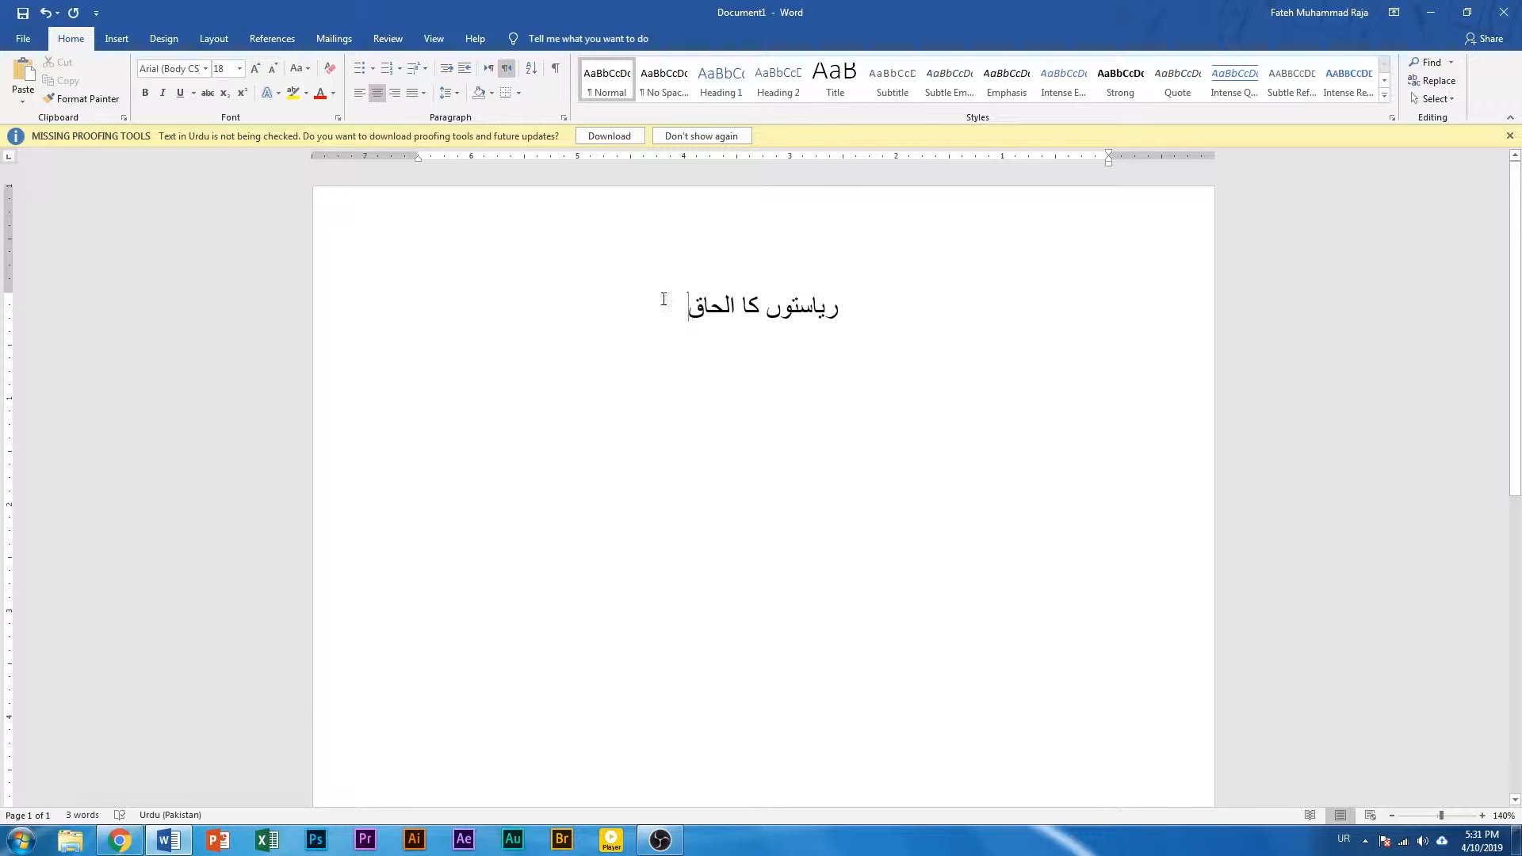
# Start a new line below the heading, clear its formatting and set its direction to right-to-left
pyautogui.press('Return')
pyautogui.click(330, 71)
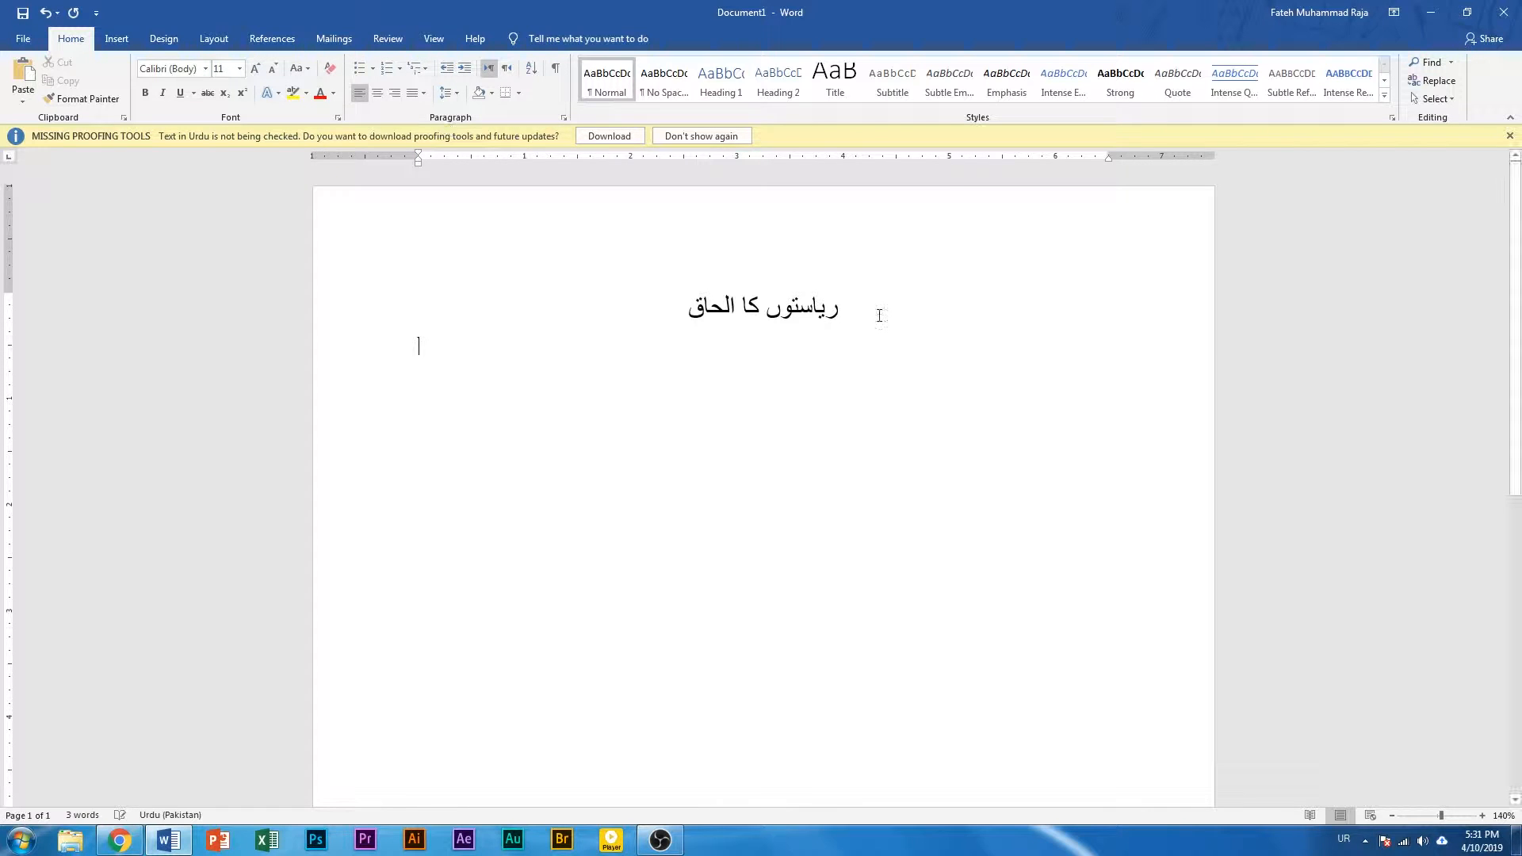
pyautogui.click(507, 69)
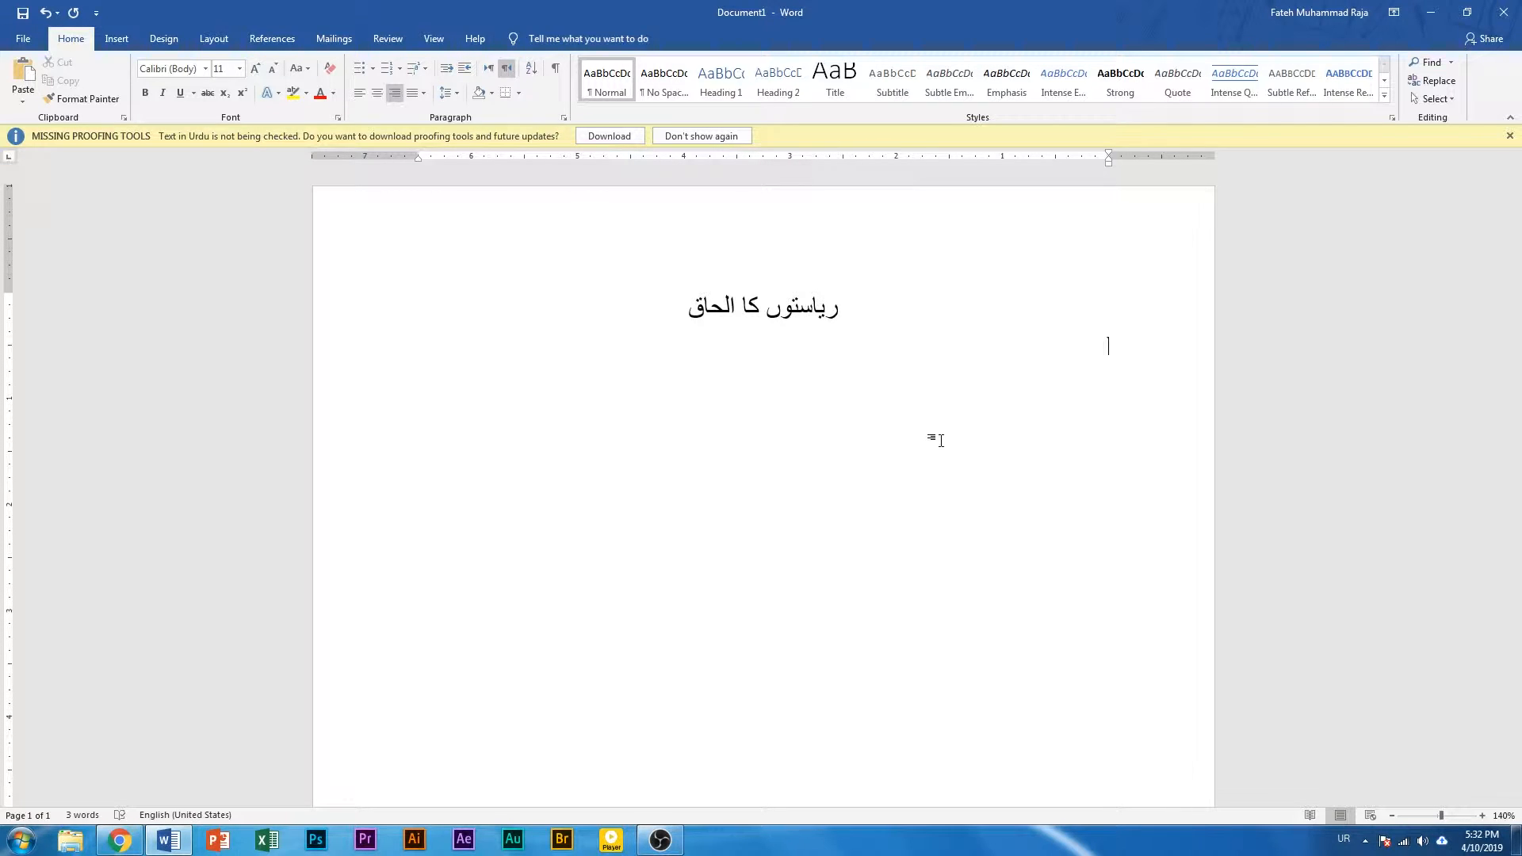
# Begin the body sentence on the new line with the word "پاکستان"
pyautogui.write('پاک')
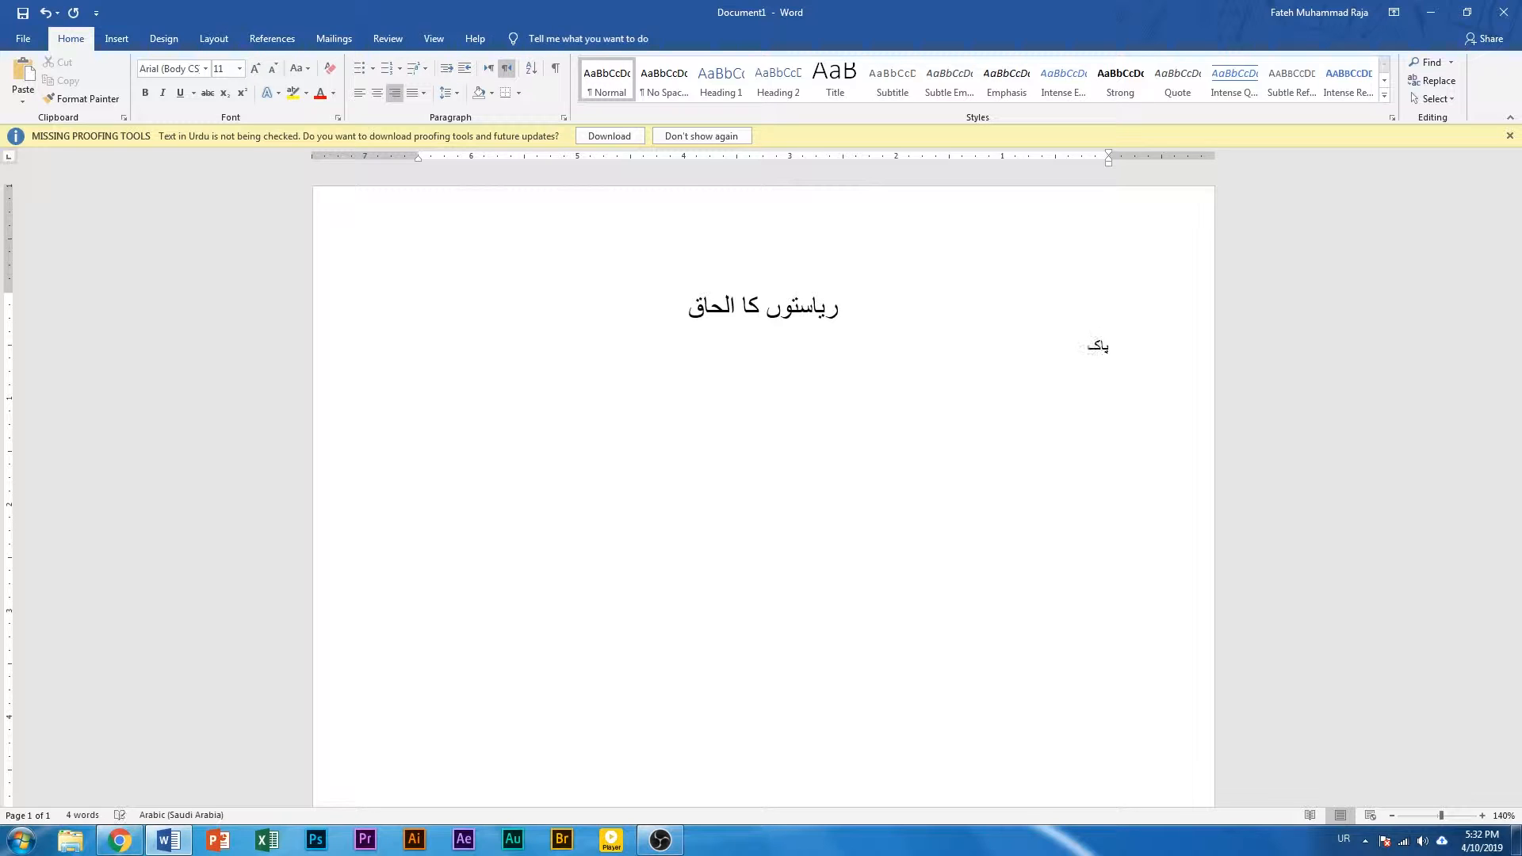
pyautogui.write('ستانک')
pyautogui.press('BackSpace')
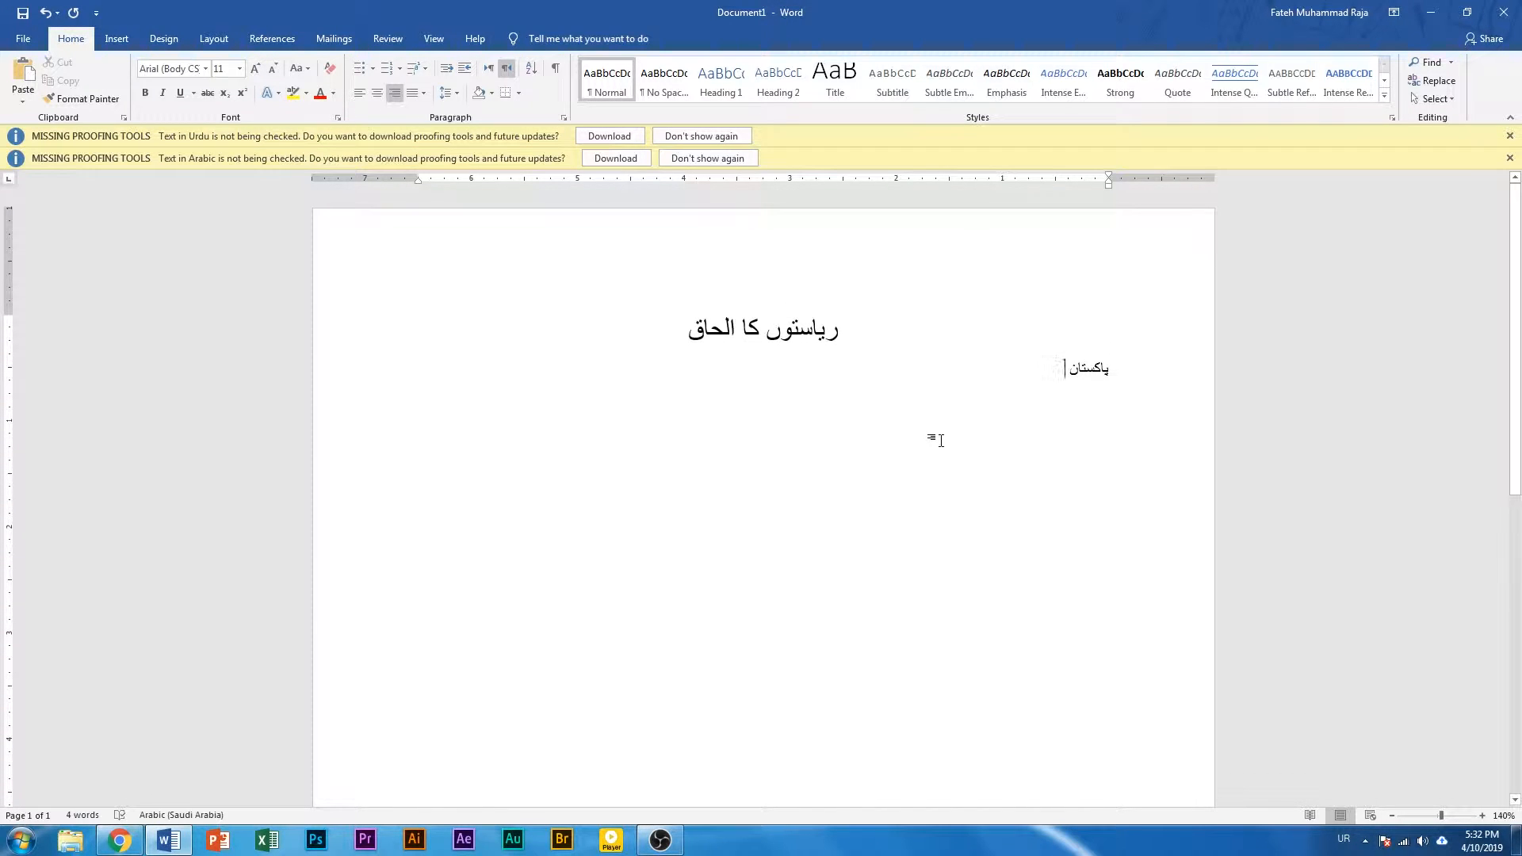
# Continue the body sentence with "کو اپنے قیام کے بعد"
pyautogui.write('کو')
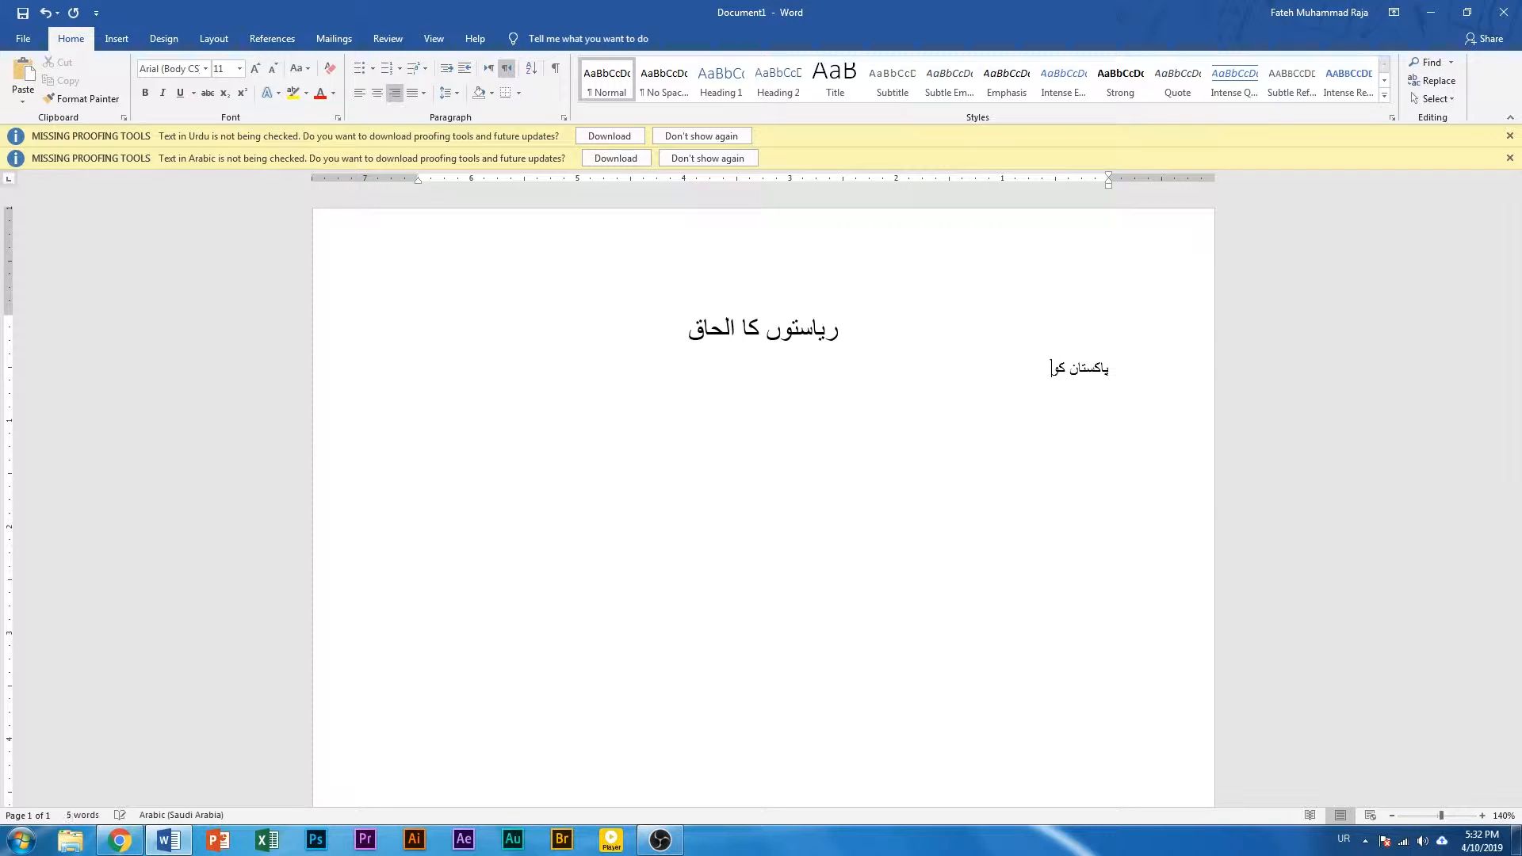
pyautogui.write(' اپنے قیام کے بعد ج')
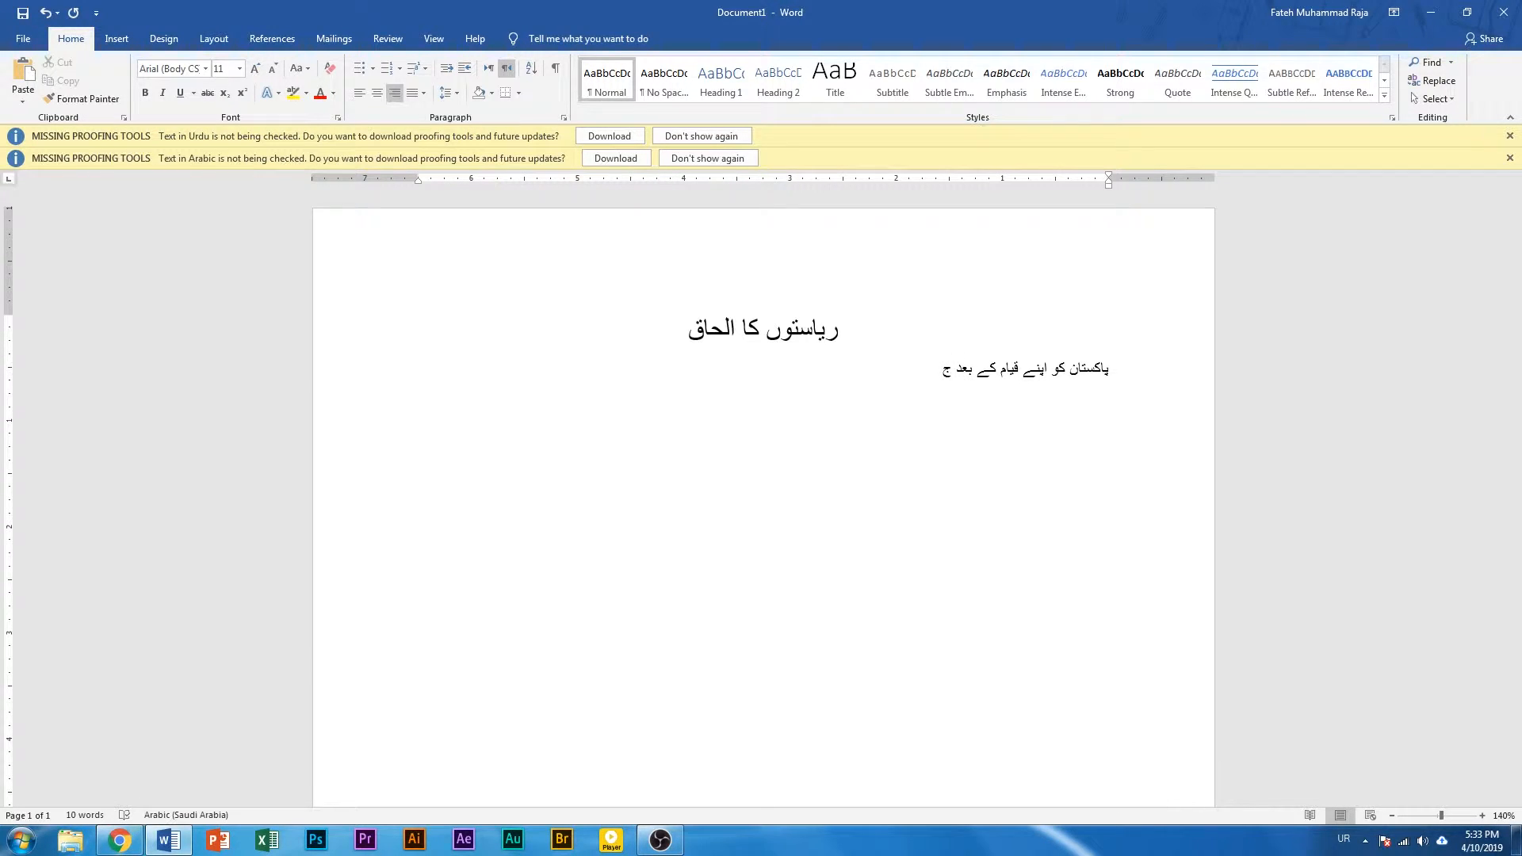
pyautogui.write('ن')
# Complete the body sentence with "جن اہم مسائل سے دو ہونا پڑا"
pyautogui.write('سائل سے دو')
pyautogui.write('ہو')
pyautogui.press('BackSpace')
pyautogui.press('BackSpace')
pyautogui.write('ہونا پڑا')
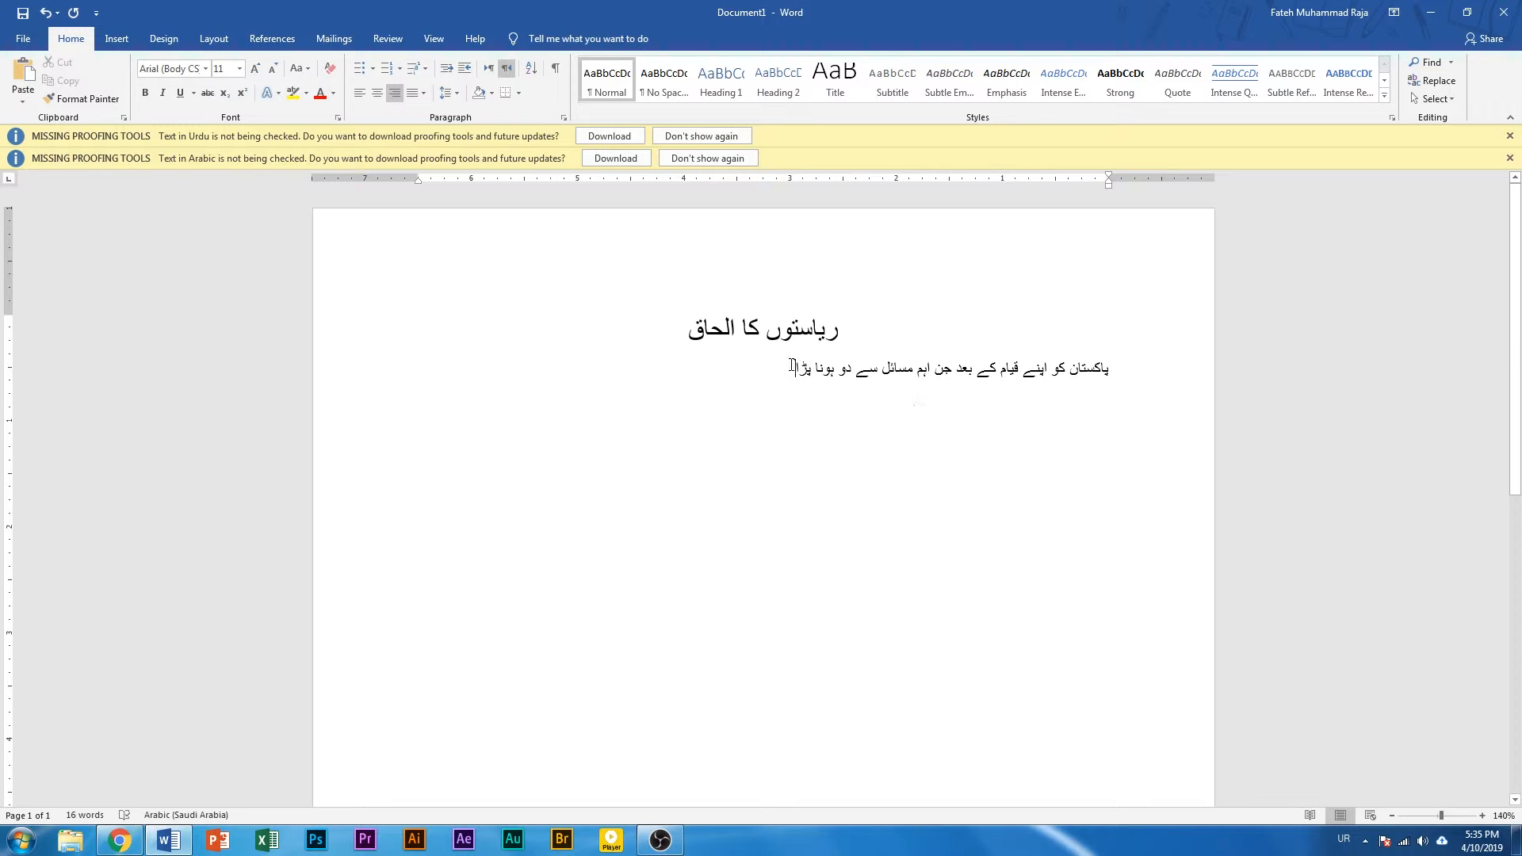
pyautogui.moveTo(795, 371); pyautogui.dragTo(1087, 386)
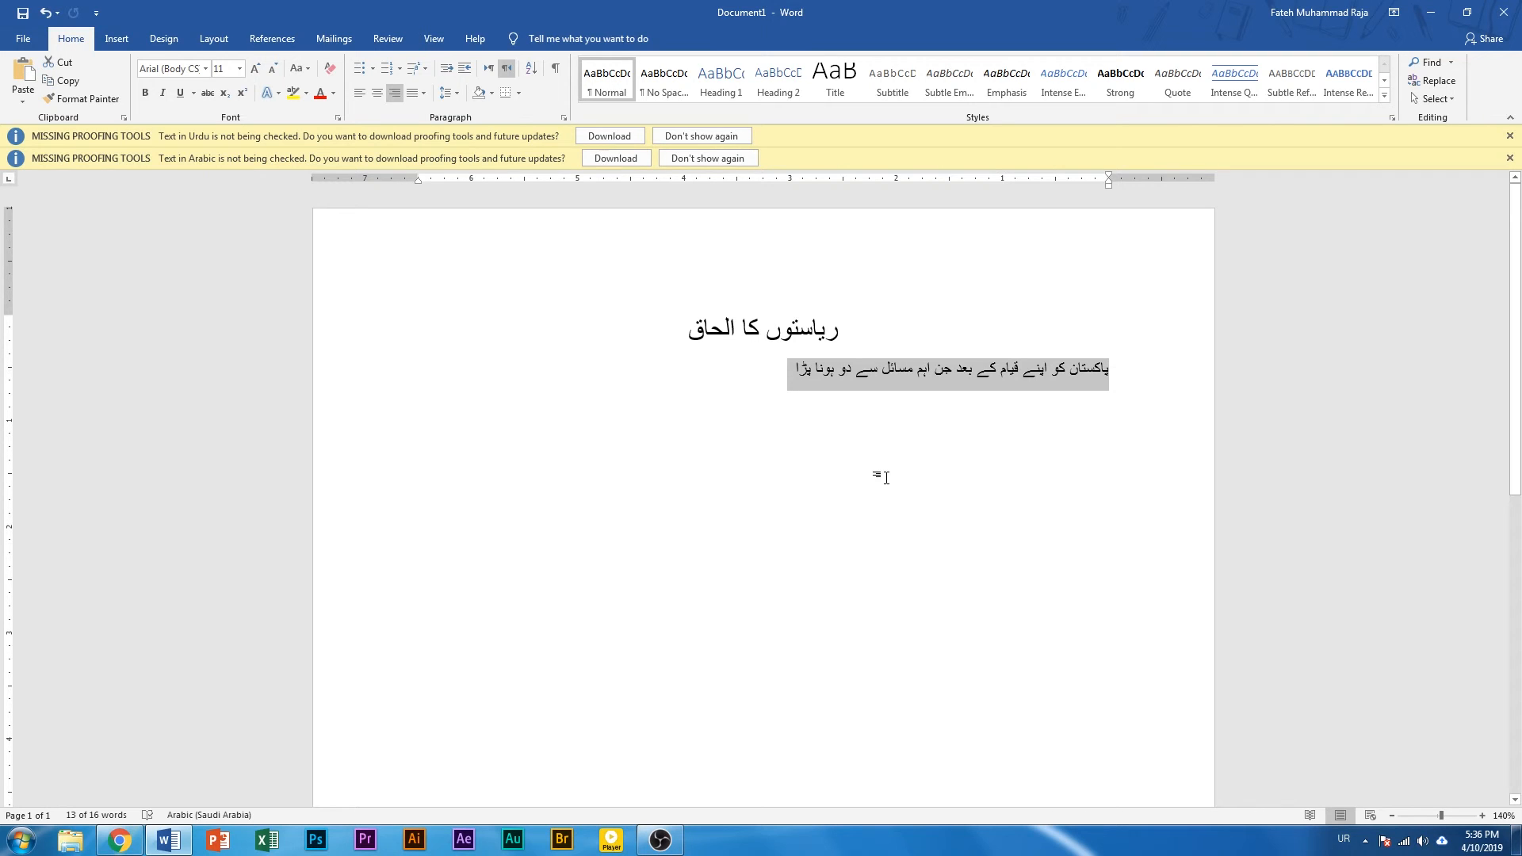
pyautogui.click(797, 410)
pyautogui.moveTo(793, 376); pyautogui.dragTo(826, 376)
pyautogui.click(954, 414)
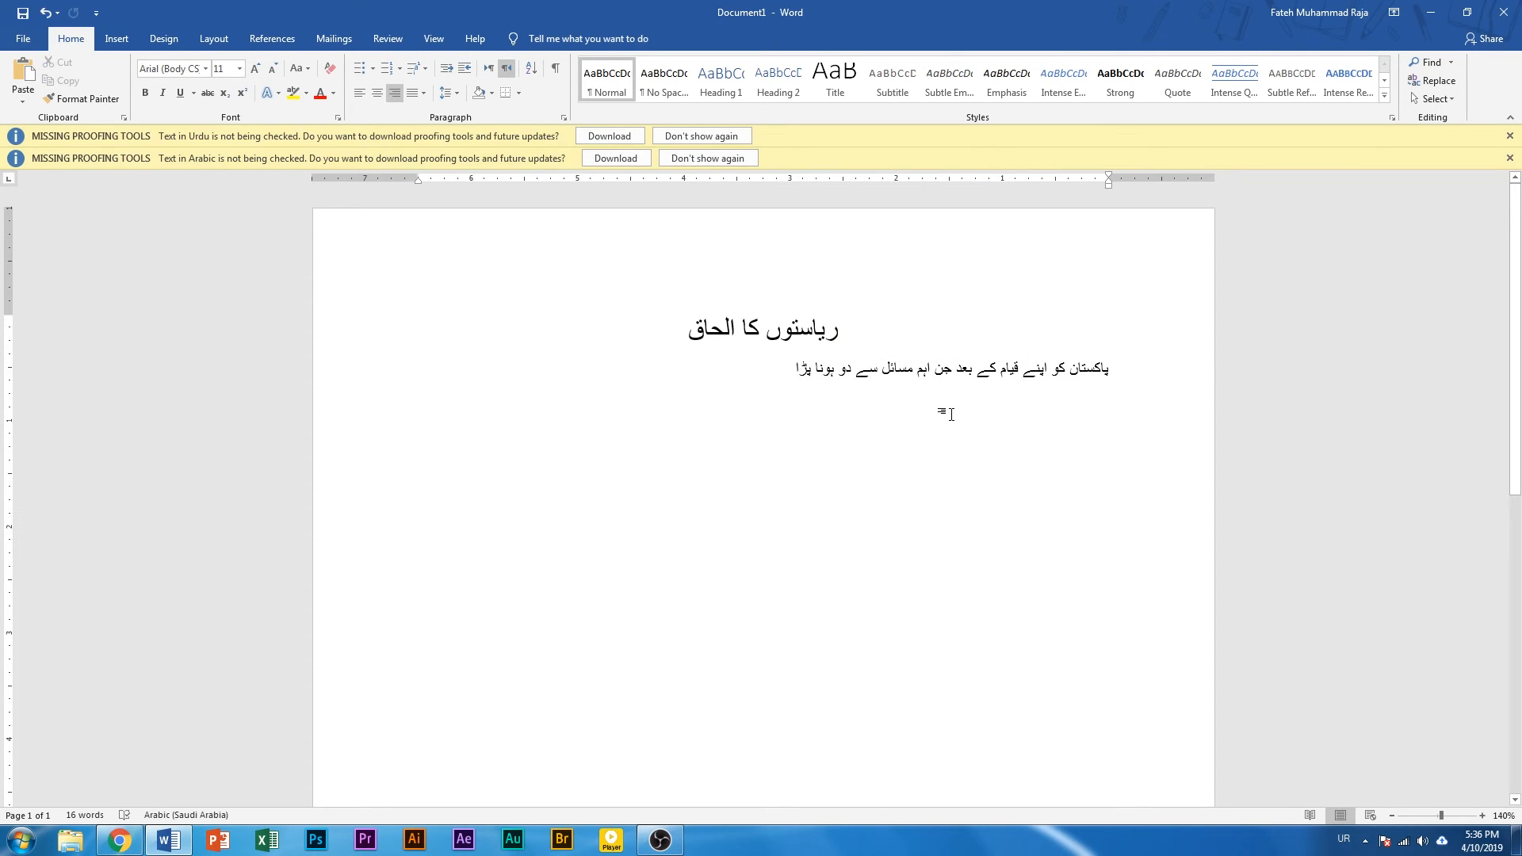
pyautogui.press('End')
# Apply the Jameel Noori Nastaleeq font to both the heading and the body sentence
pyautogui.moveTo(921, 375); pyautogui.dragTo(1124, 318)
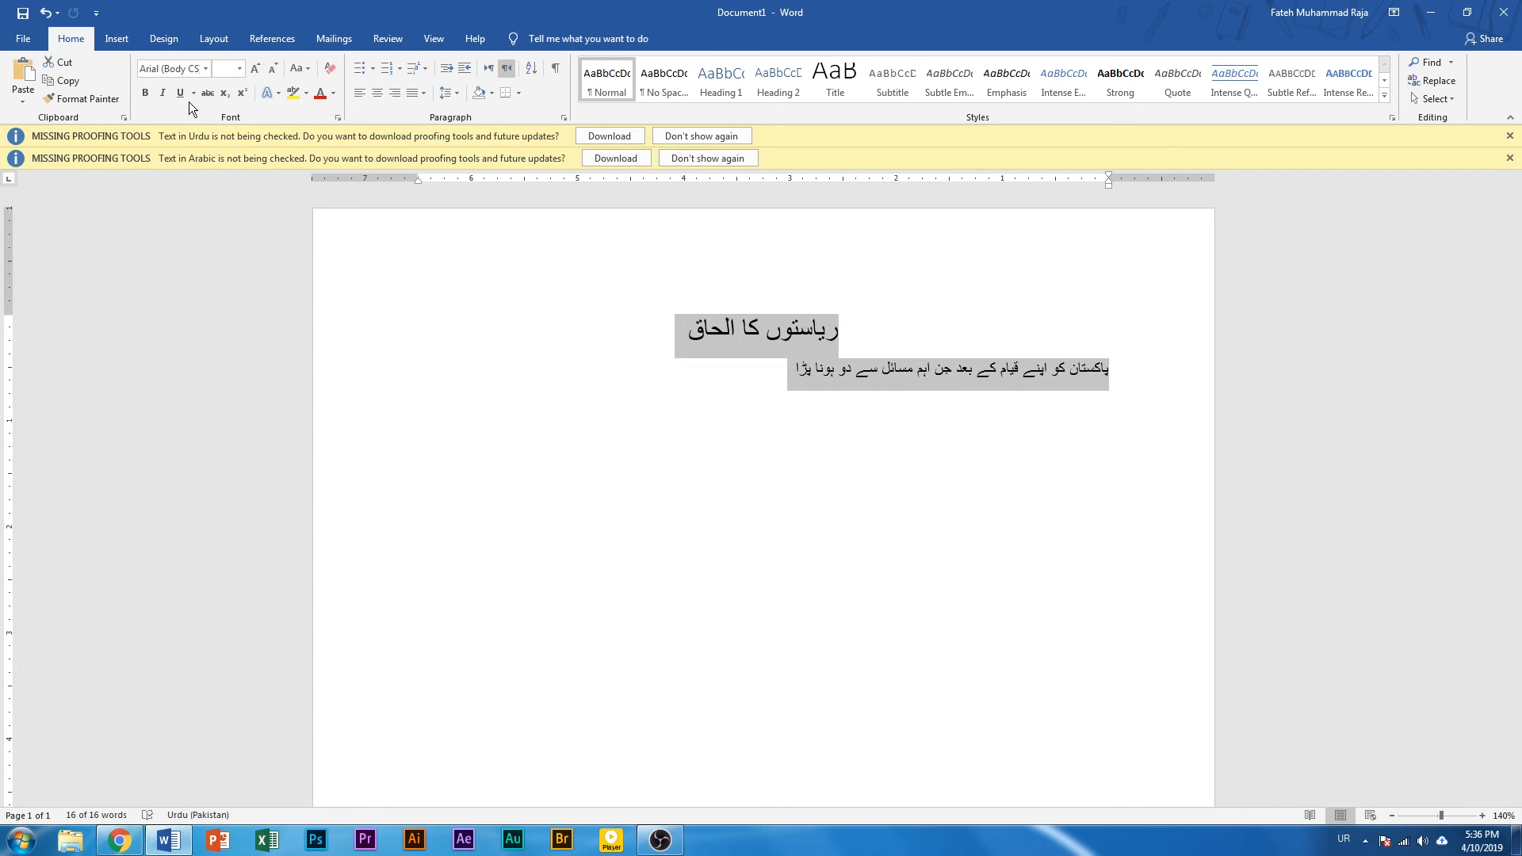
pyautogui.click(207, 68)
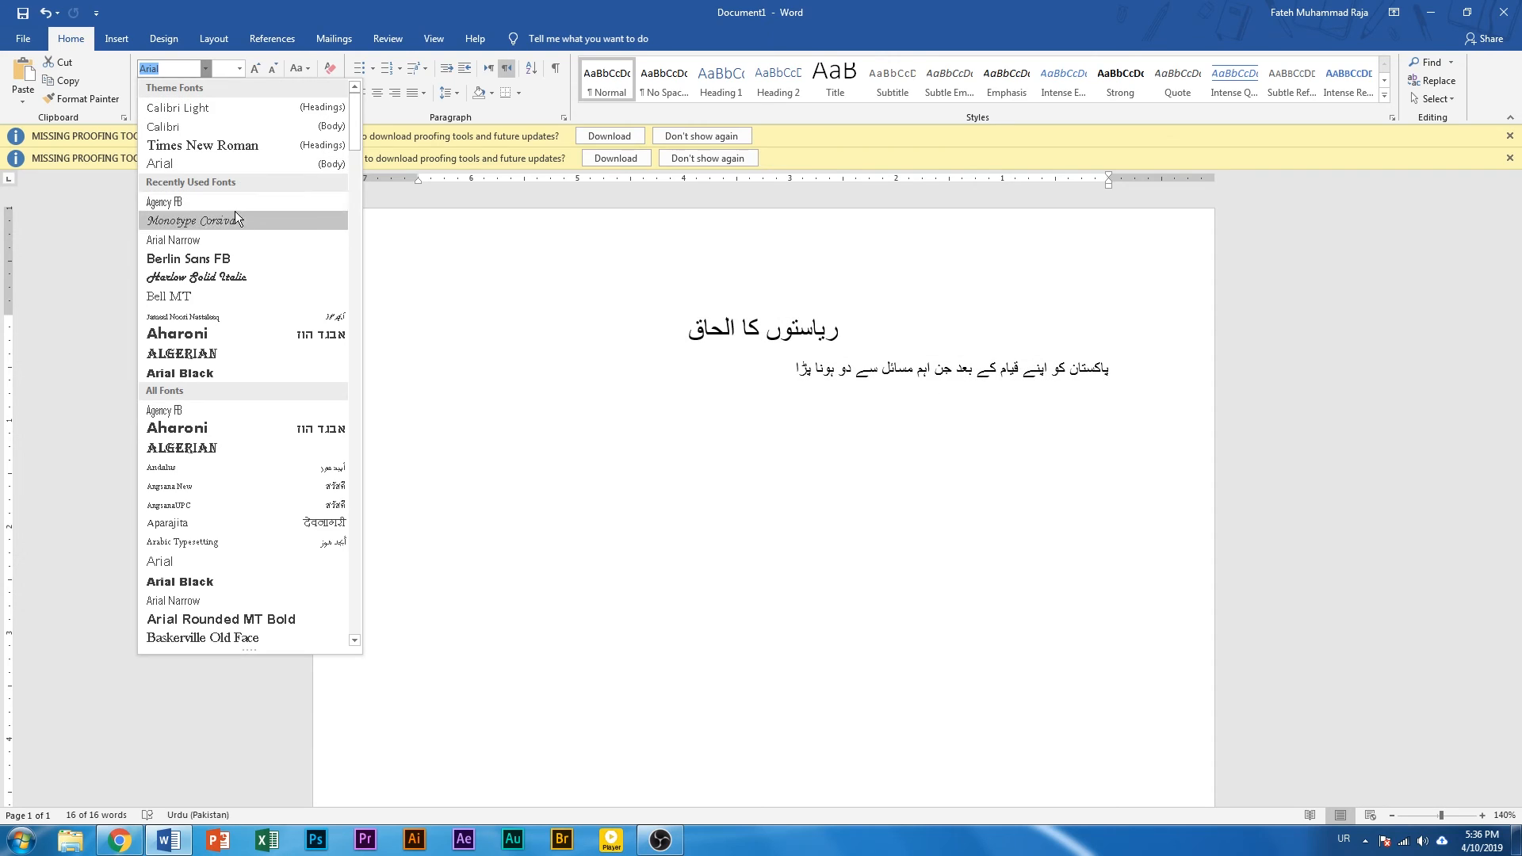
pyautogui.click(212, 318)
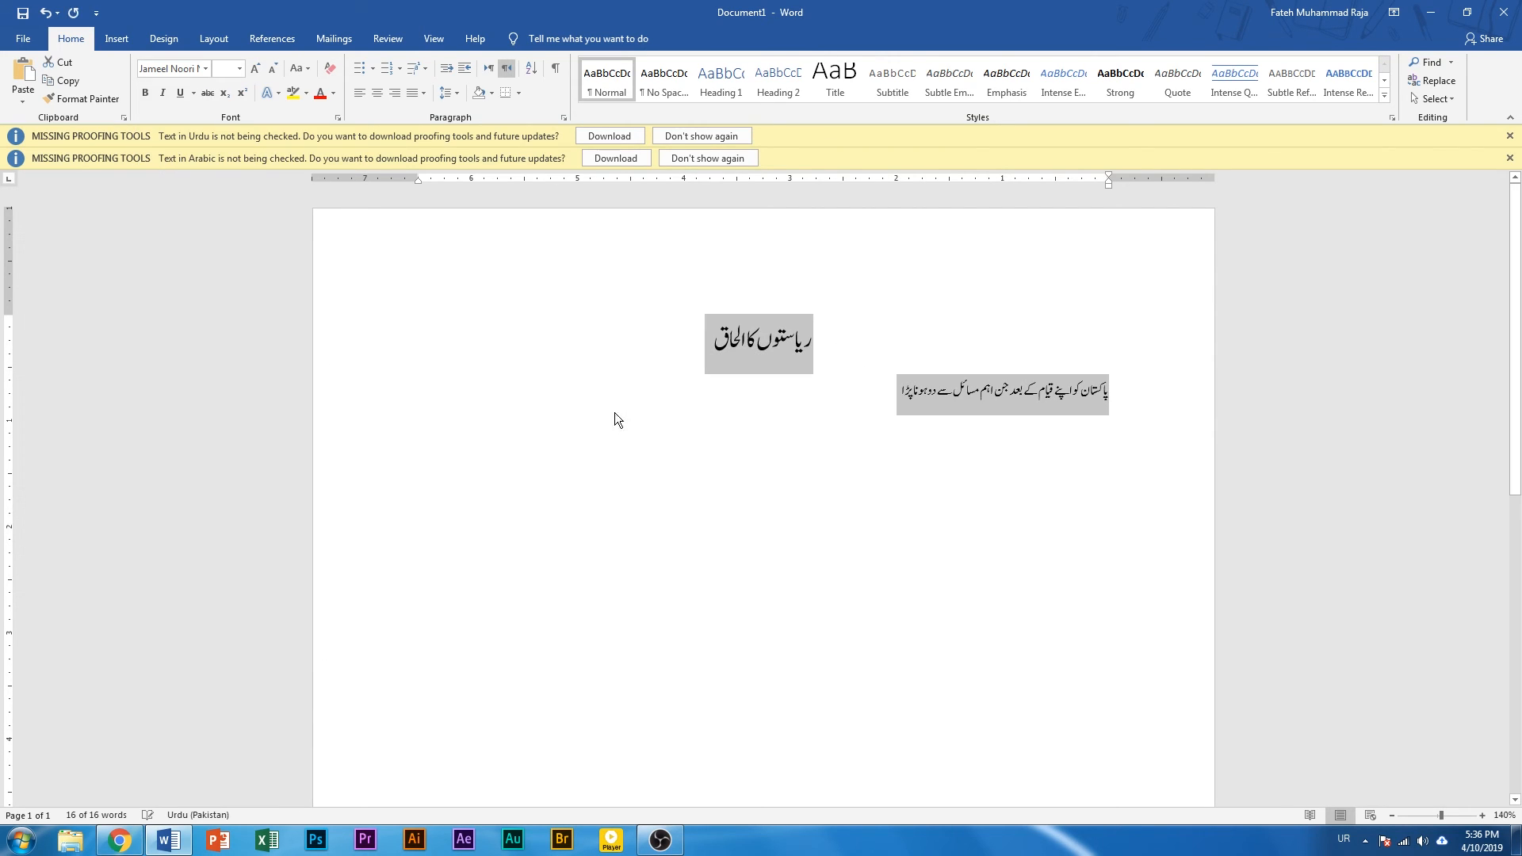
pyautogui.click(902, 421)
pyautogui.moveTo(866, 391); pyautogui.dragTo(1105, 395)
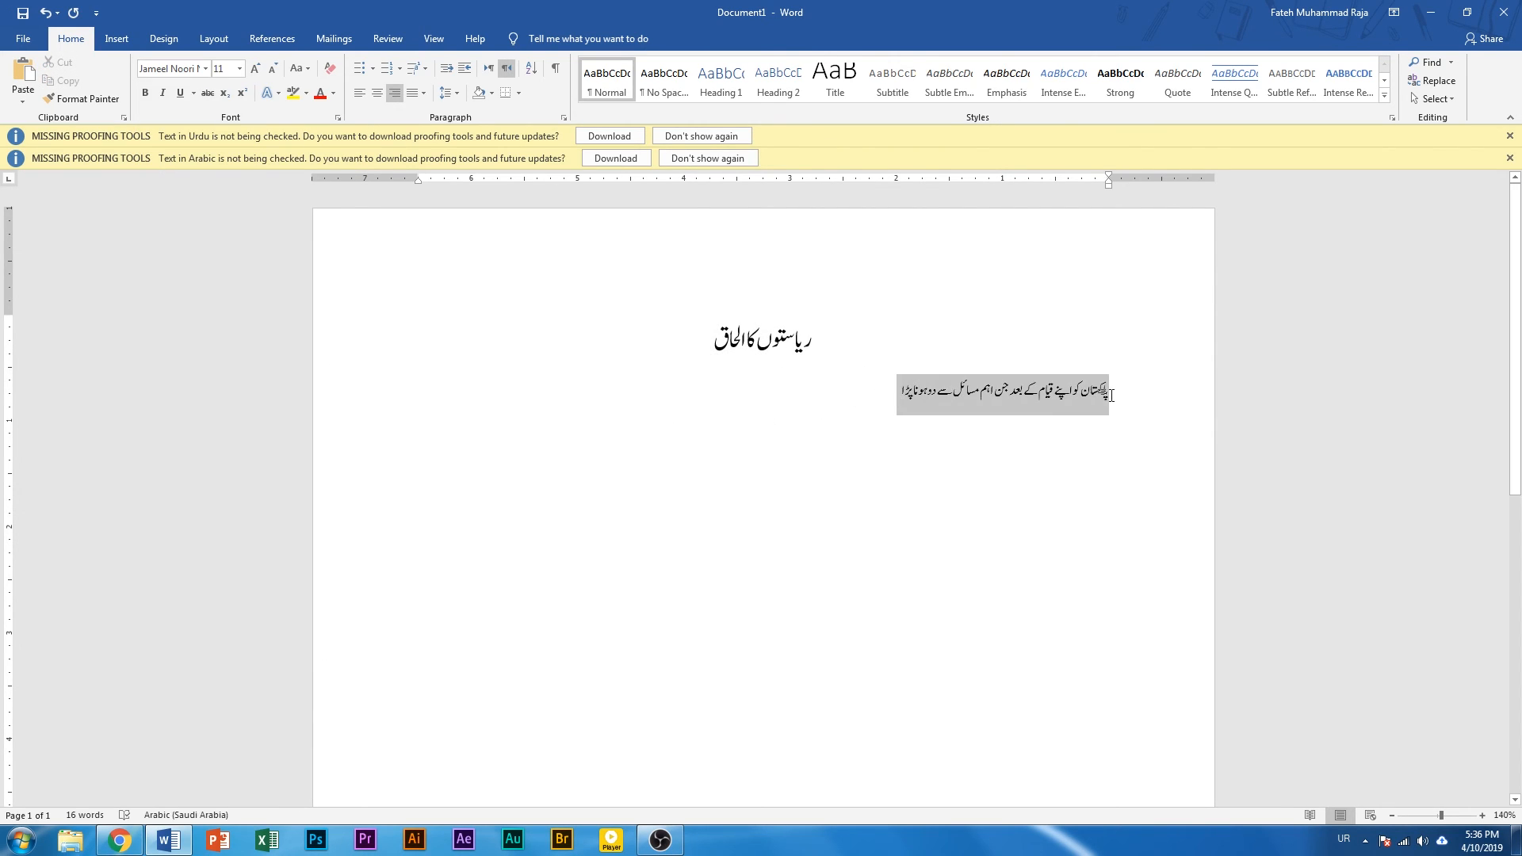
pyautogui.click(1076, 390)
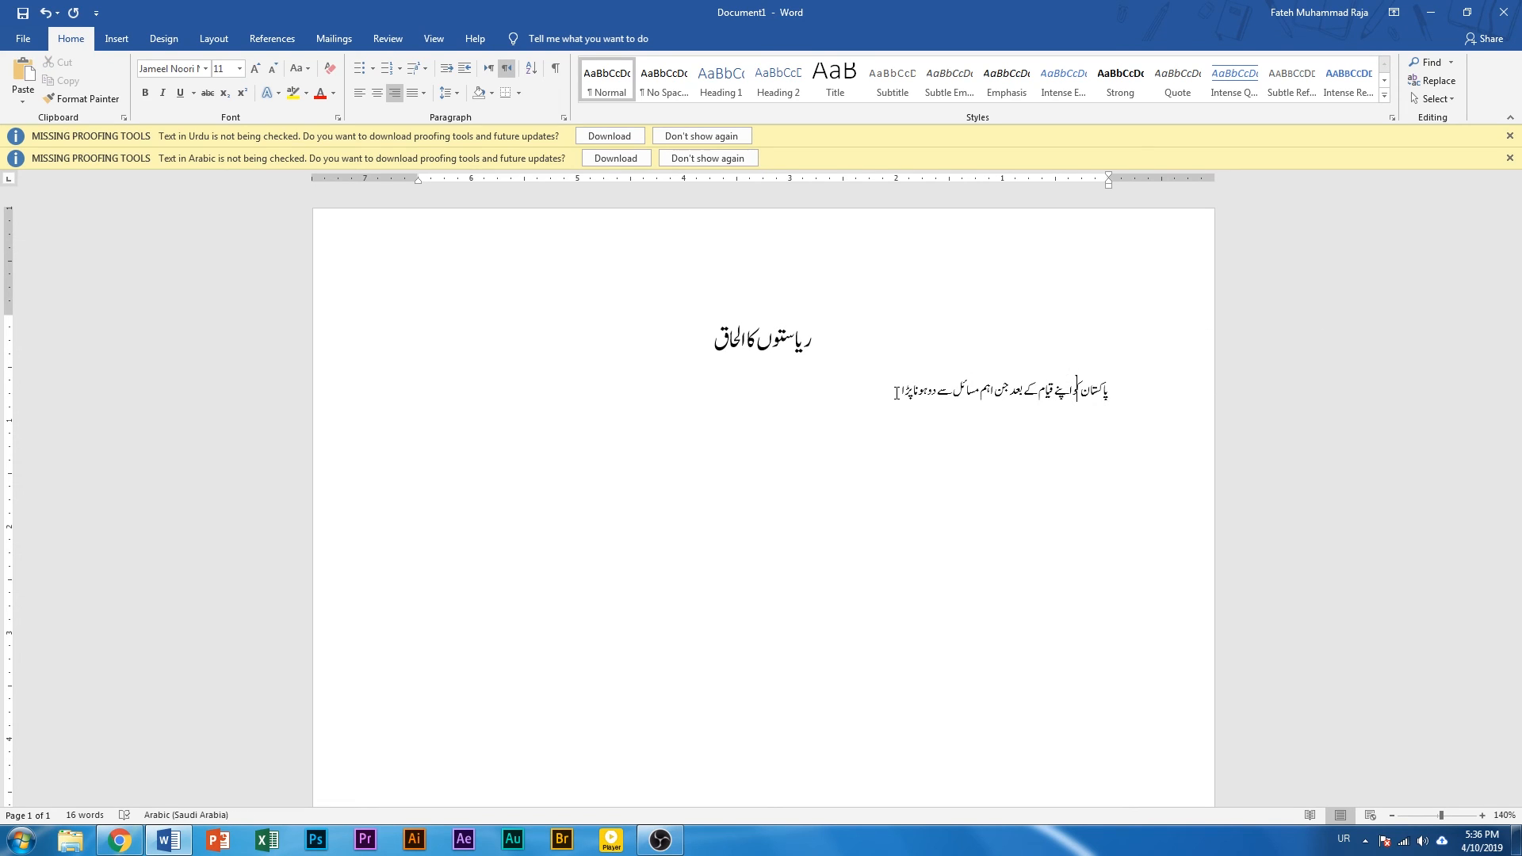